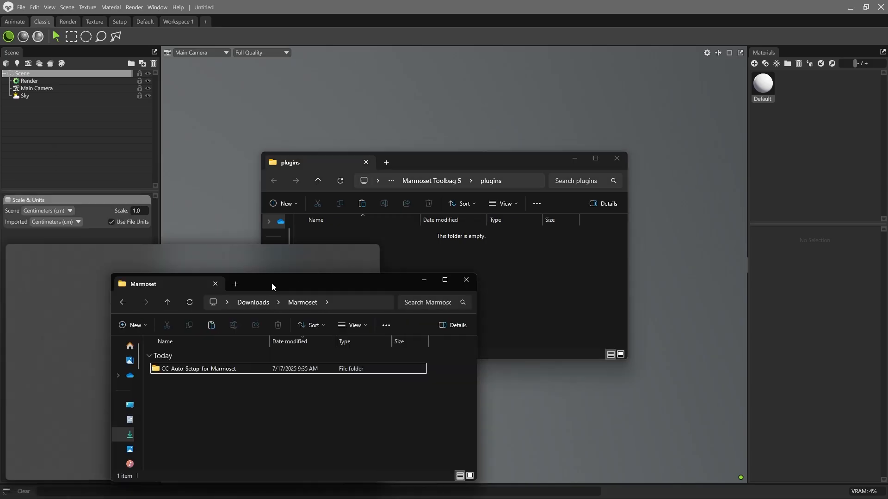
Step: Move the CC-Auto-Setup-for-Marmoset folder from Downloads into Toolbag's plugins folder and refresh the plugin list in Marmoset Toolbag
left_click_drag(271, 286, 646, 272)
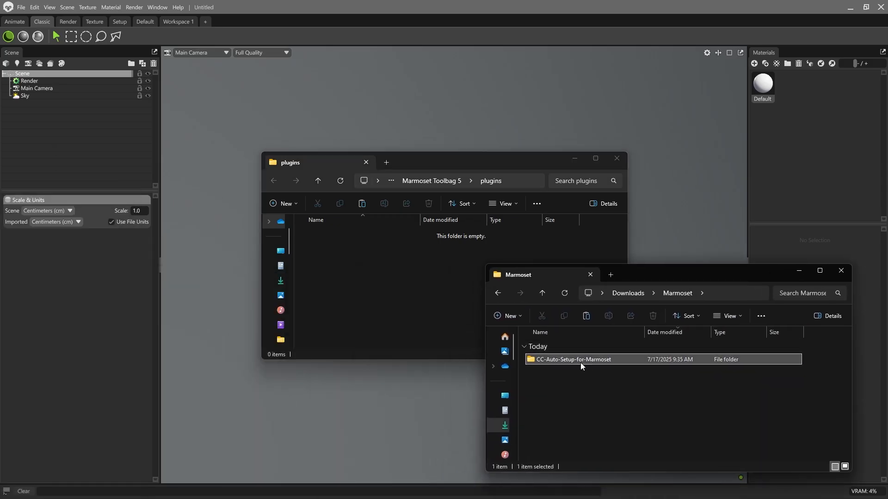
left_click_drag(581, 363, 359, 259)
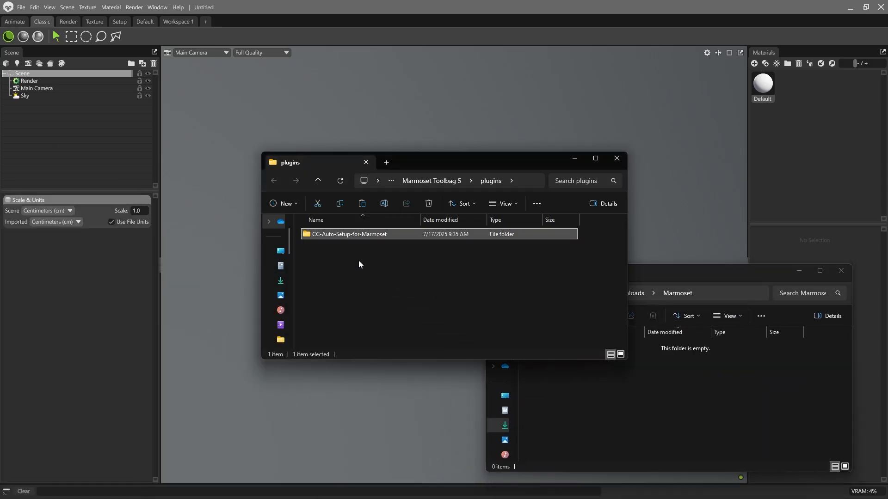
left_click(35, 7)
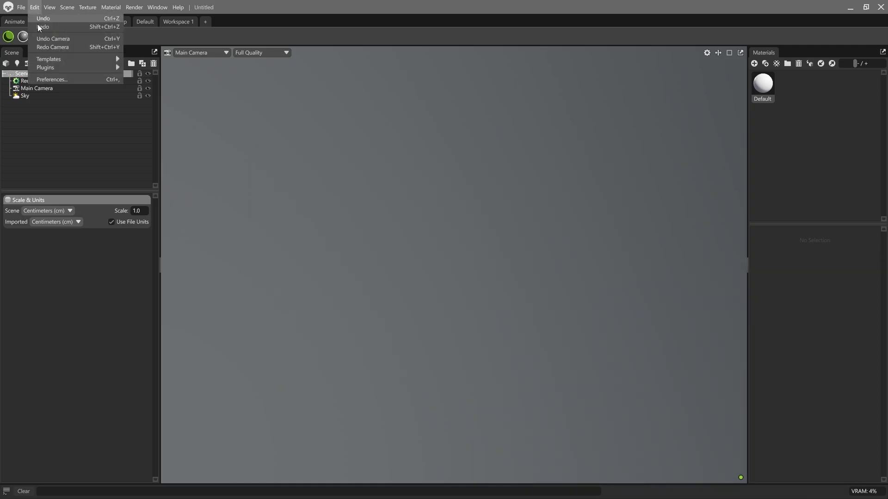
mouse_move(50, 69)
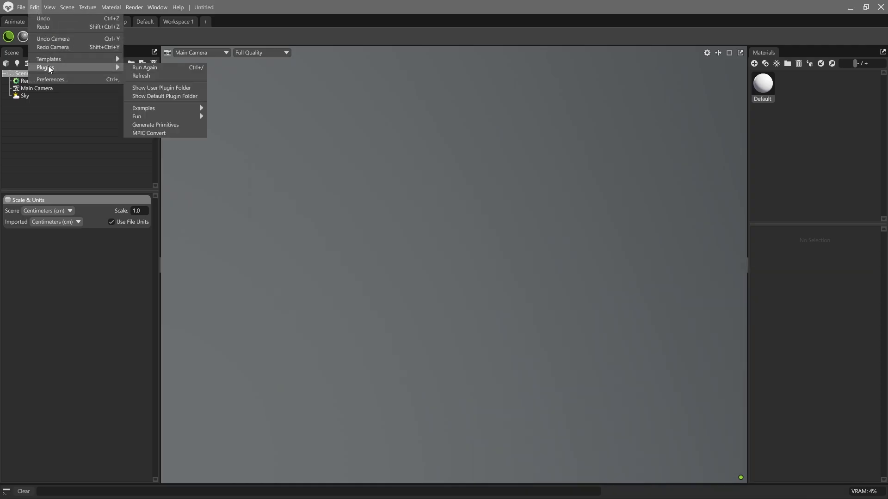
left_click(159, 77)
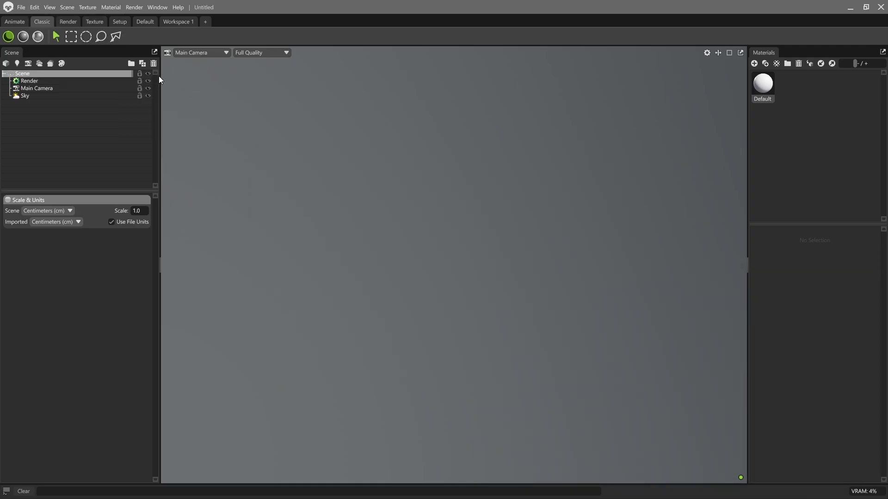
Step: Launch the CC-Auto-Setup-for-Marmoset plugin
left_click(35, 7)
mouse_move(48, 70)
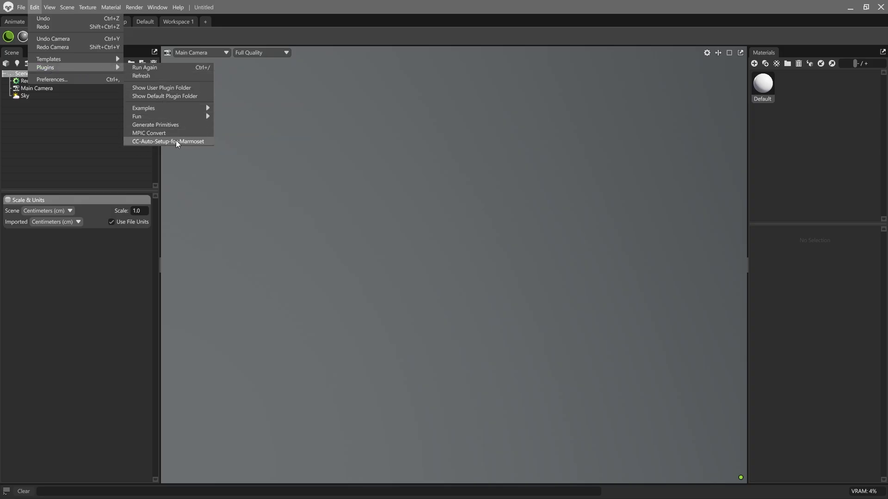
left_click(211, 141)
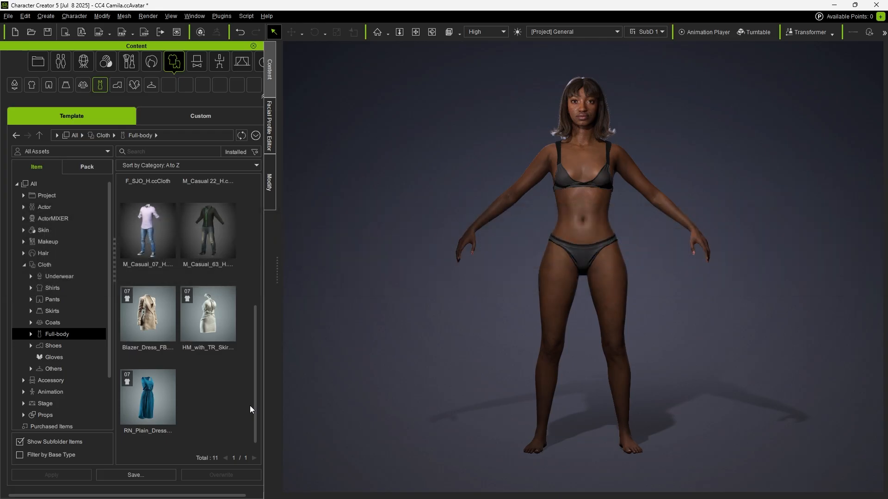
Step: In Character Creator, dress the avatar in Blazer_Dress_FB and the beige High_Heels_Jenny shoes and apply the custom Pose
left_click(153, 325)
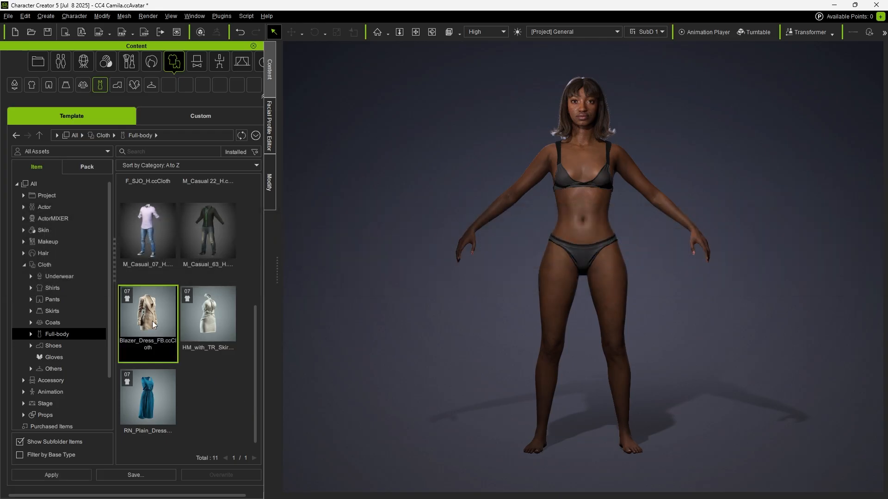
left_click_drag(154, 325, 586, 251)
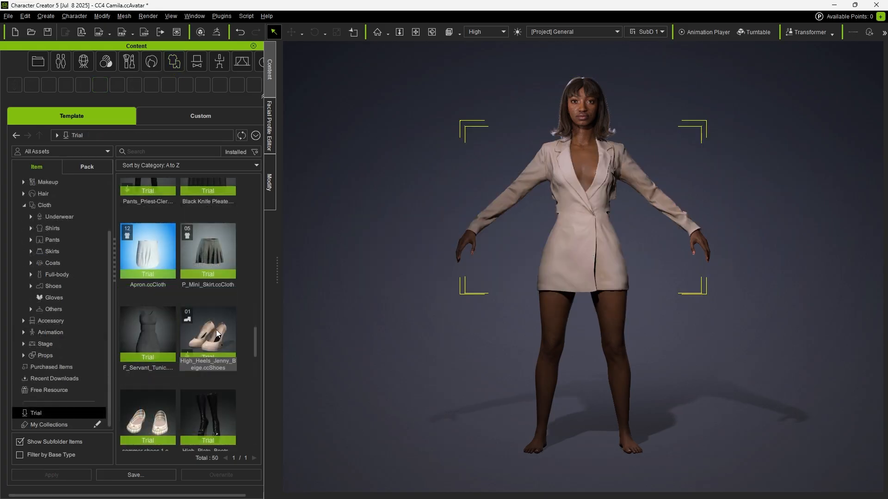
left_click_drag(216, 329, 553, 343)
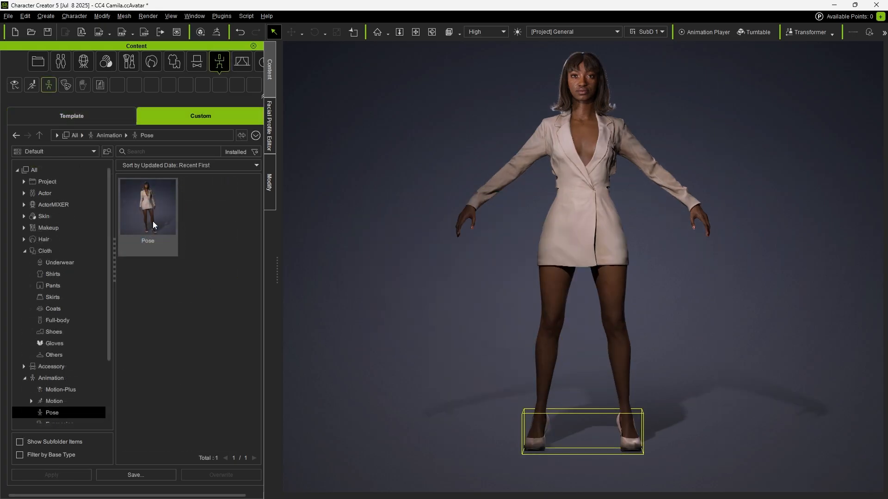
left_click_drag(153, 221, 585, 262)
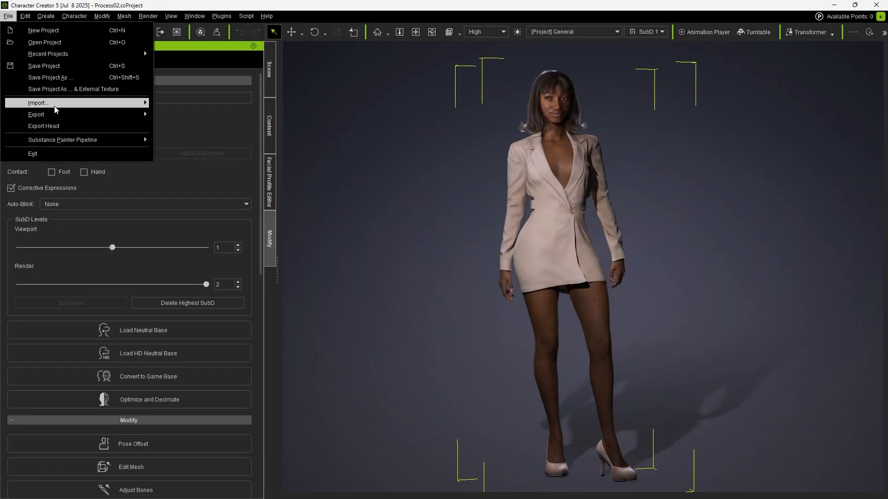
Step: Start an FBX export of the clothed character with Marmoset Toolbag as the target tool preset
mouse_move(57, 115)
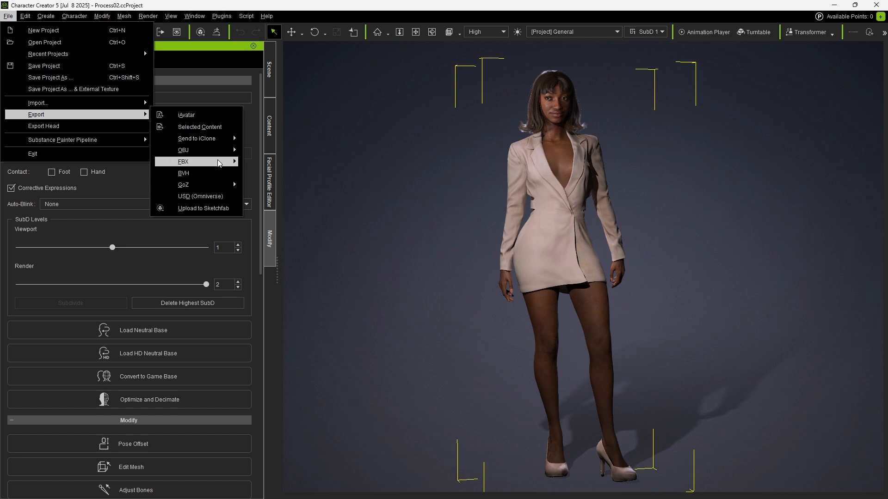
mouse_move(220, 163)
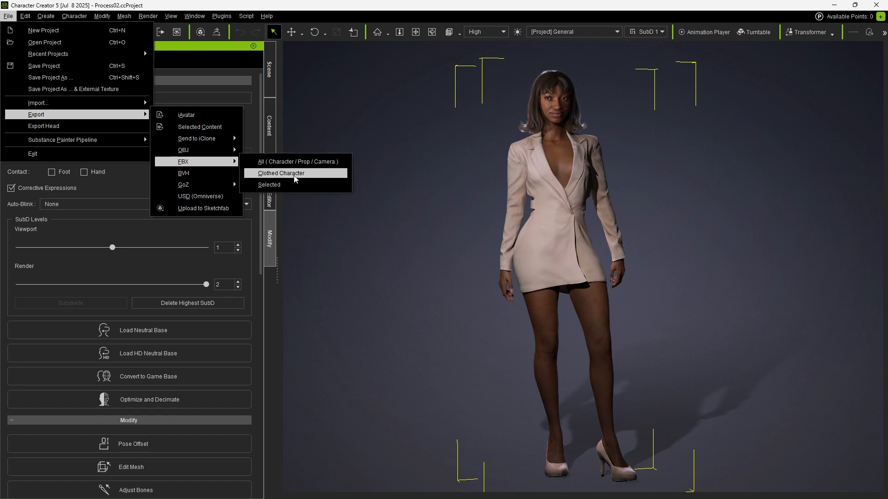
left_click(262, 175)
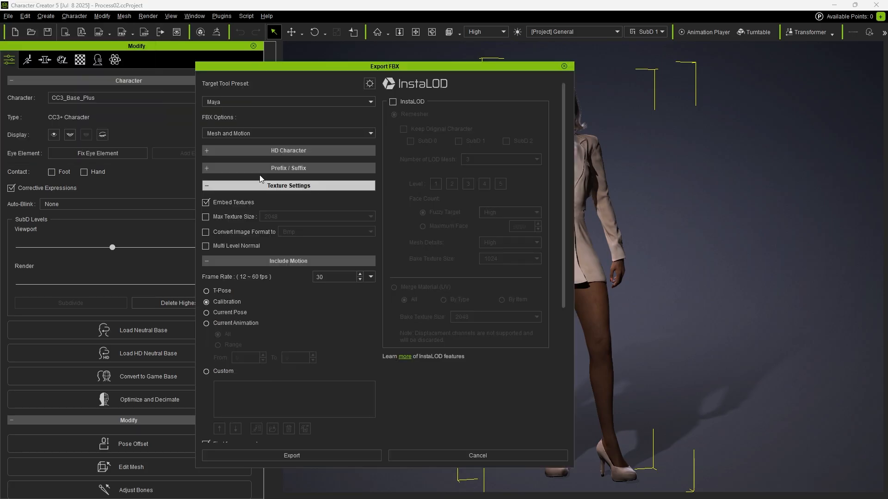
left_click(254, 101)
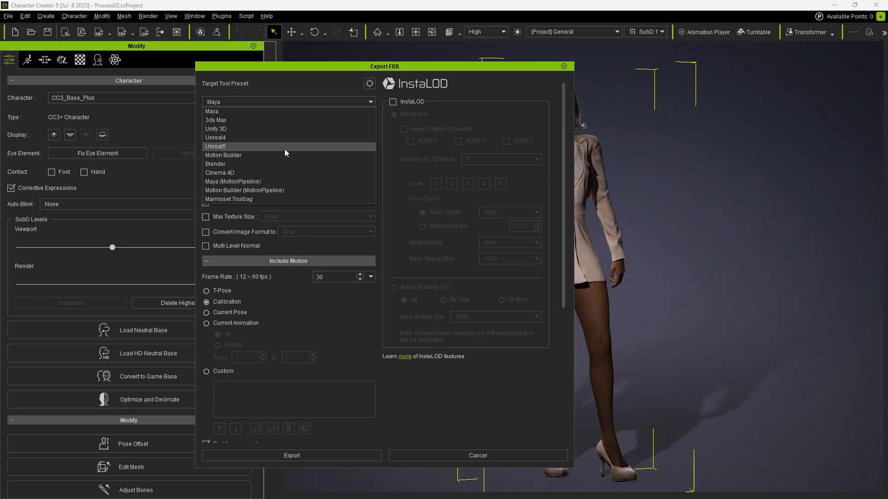
left_click(269, 199)
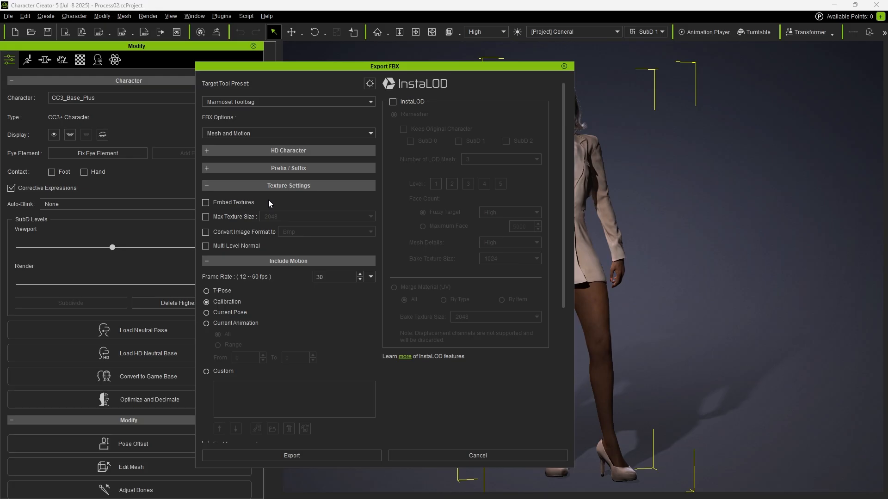
Step: Export the FBX with the Mesh and Motion option and the Current Pose as included motion
left_click(263, 134)
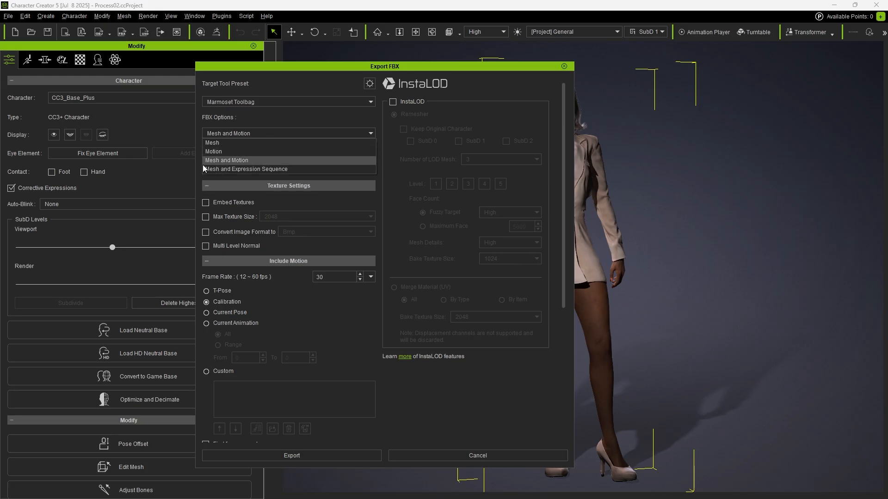
left_click(264, 164)
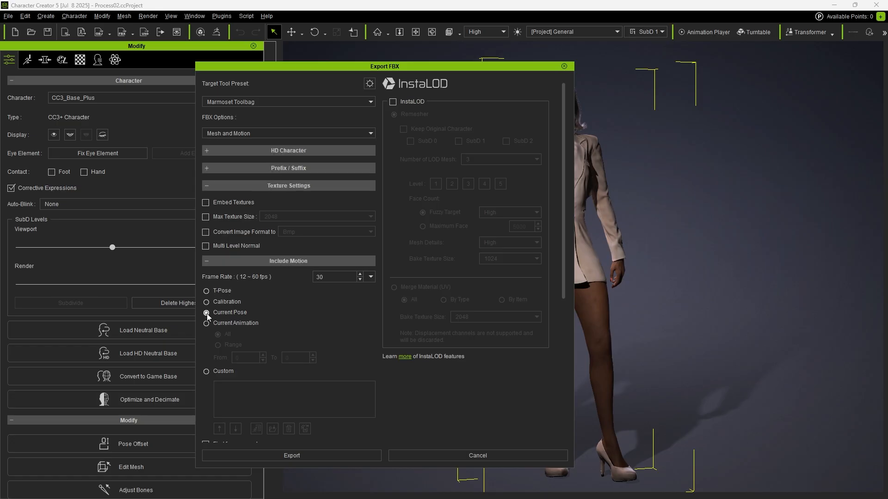
left_click_drag(563, 272, 556, 412)
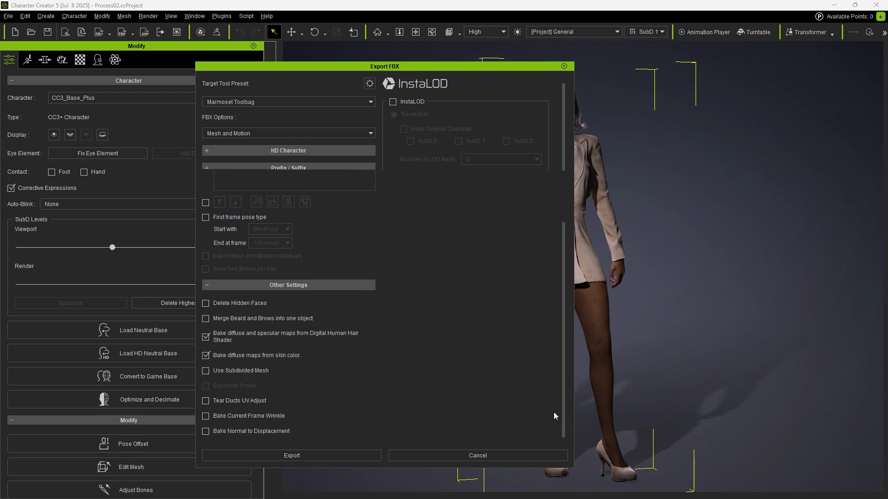
left_click(310, 456)
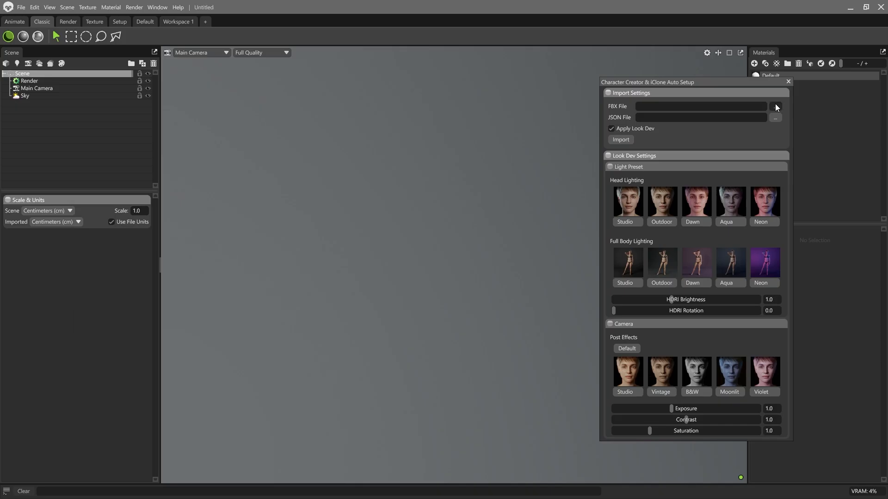
Step: In Marmoset Toolbag, load girl.Fbx and its JSON file into the Auto Setup plugin and import the character with Apply Look Dev
left_click(775, 106)
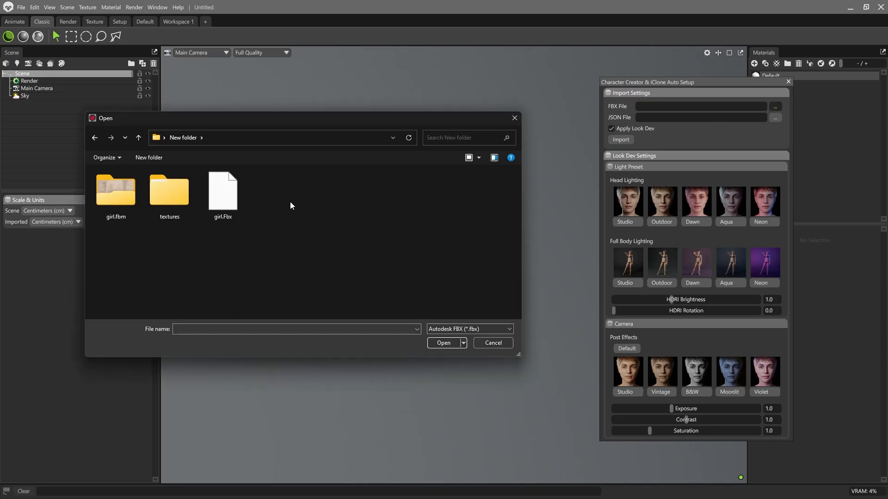
double_click(240, 196)
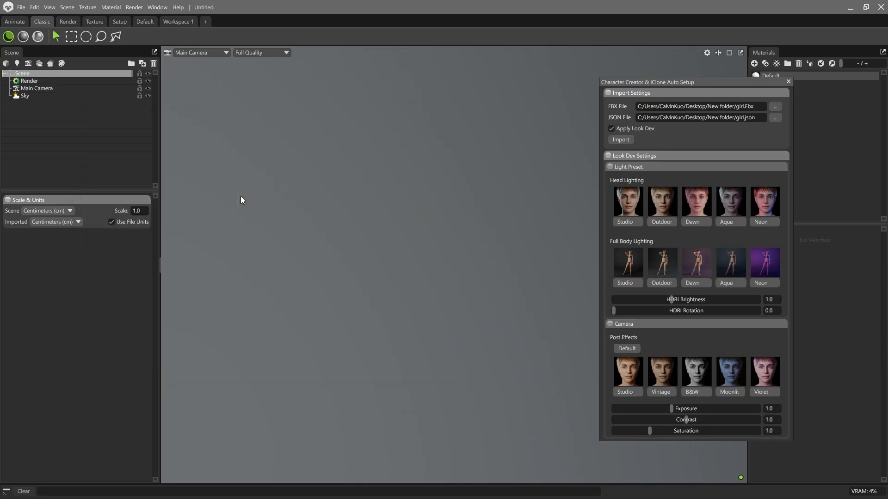
left_click(620, 140)
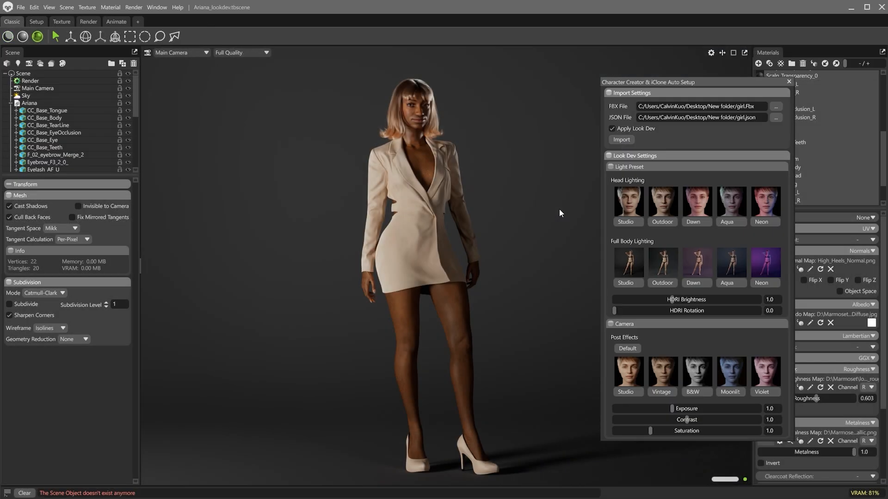
Step: Examine the imported character from other angles and review the settings of Light_1, the Sky and the Render object
left_click_drag(559, 209, 468, 210)
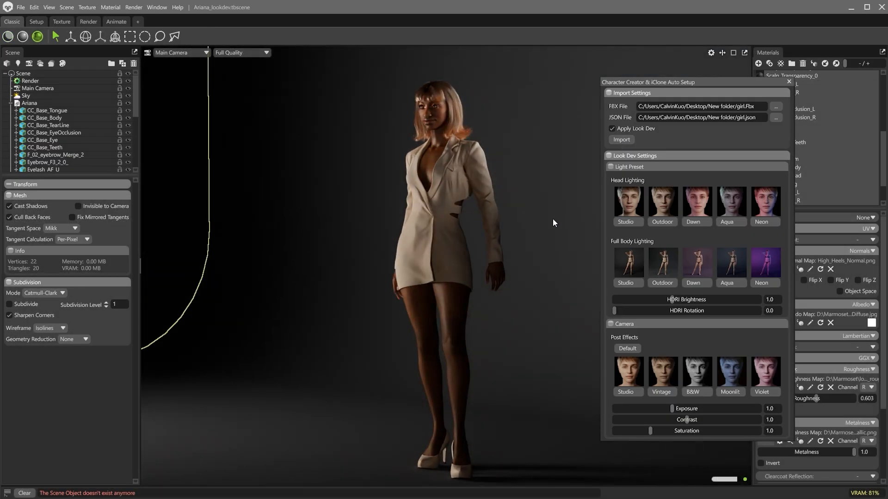
left_click_drag(532, 220, 568, 222)
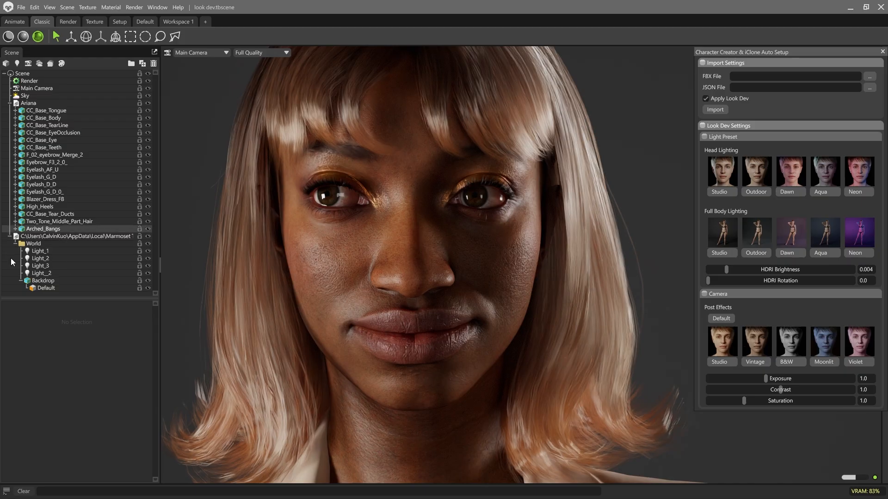
left_click(70, 251)
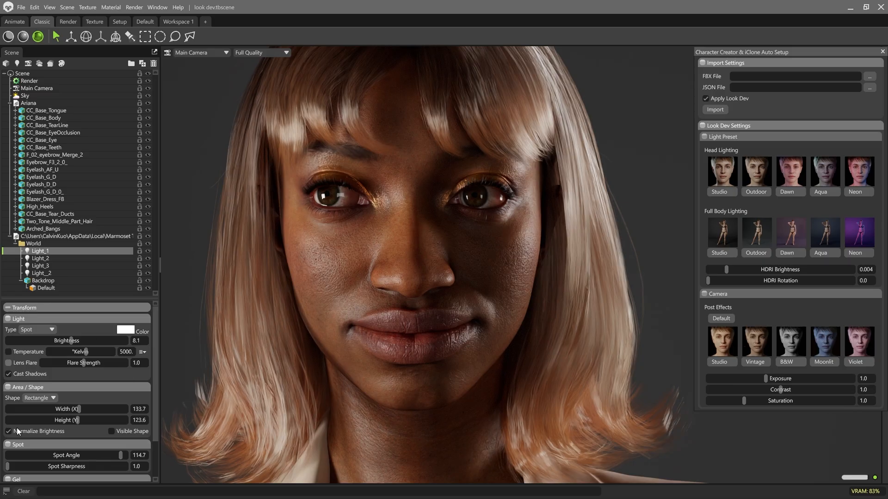
left_click(63, 94)
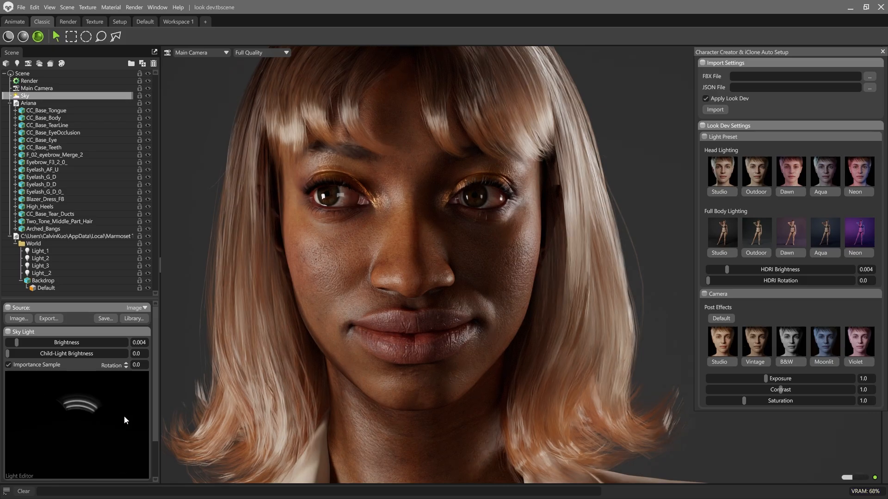
left_click(102, 80)
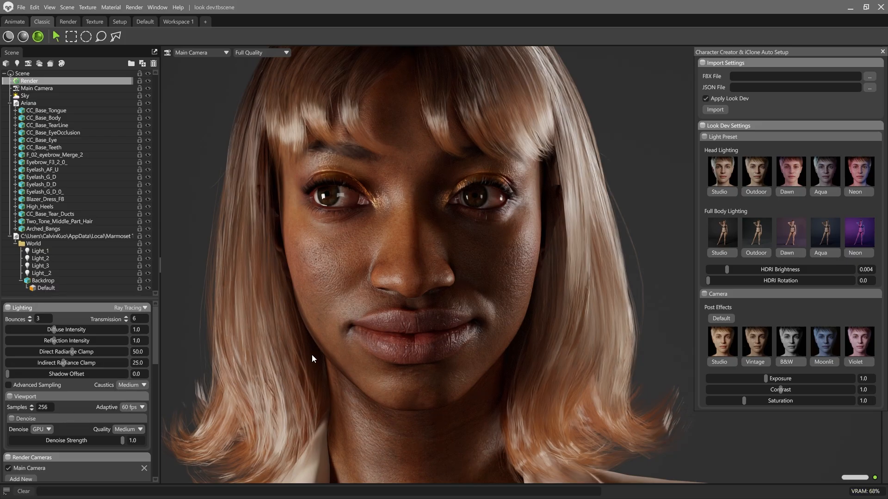
Step: Try the Dawn and Neon head lighting presets on the character and inspect the resulting Sky settings
left_click(781, 193)
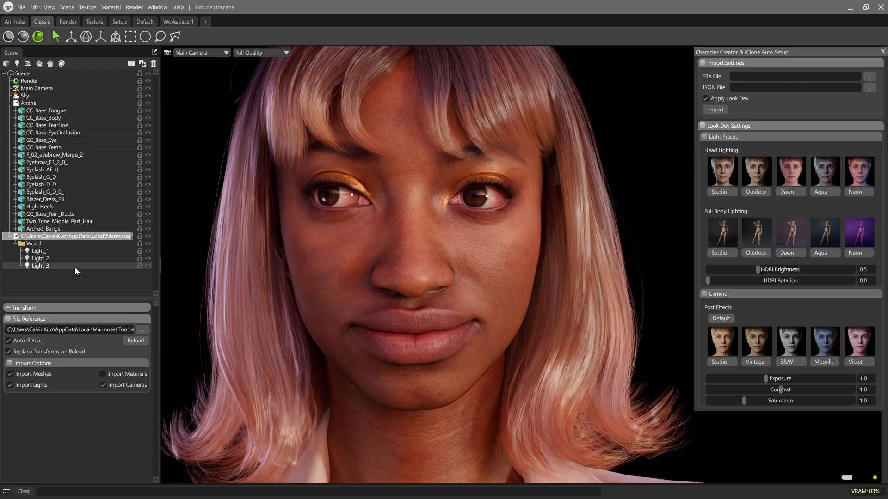
left_click(62, 95)
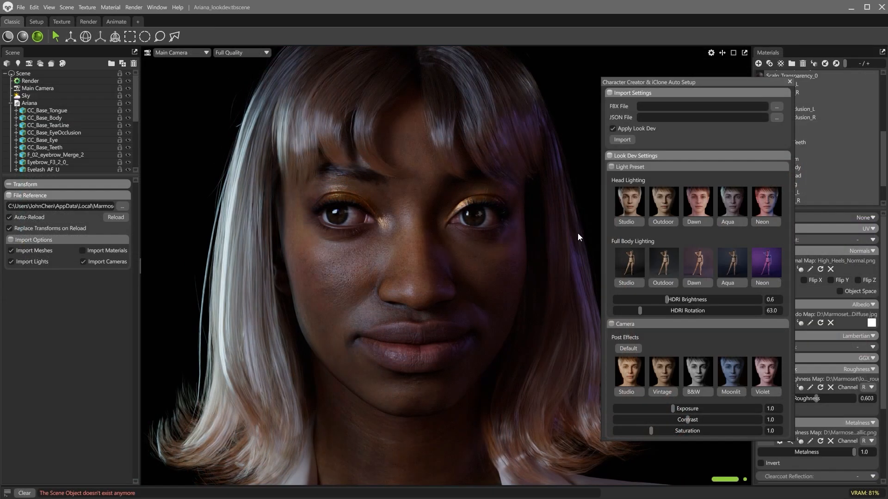
left_click(764, 217)
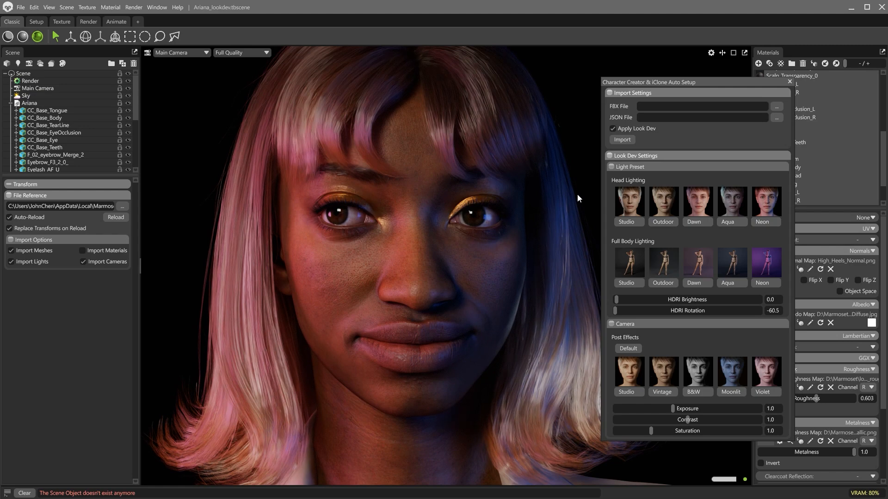
left_click_drag(577, 193, 562, 188)
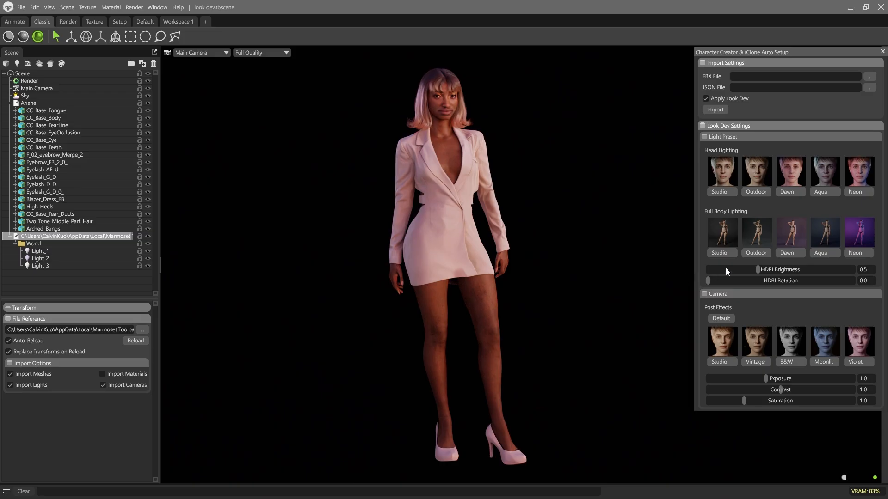
Step: Switch the full body lighting preset through Outdoor to Dawn, select the Sky, and set HDRI Brightness to 0.782
left_click(755, 255)
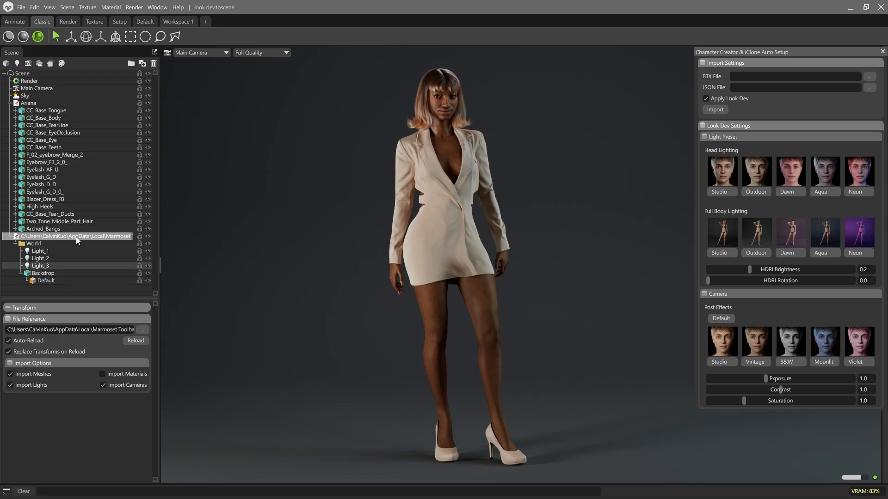
left_click(71, 96)
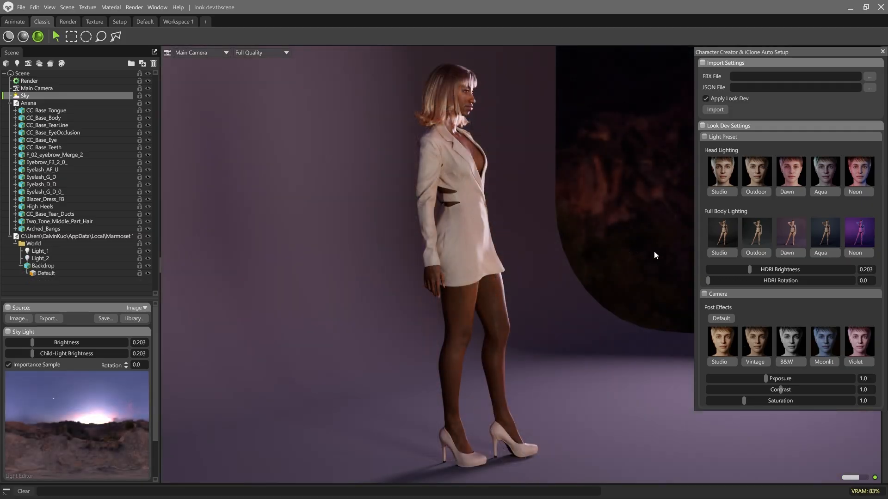
left_click_drag(750, 270, 762, 270)
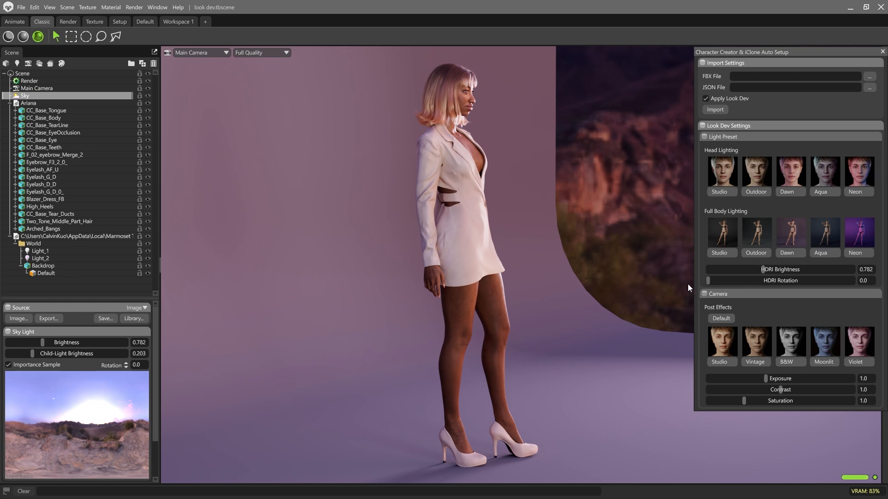
Step: Rotate the HDRI under the Dawn full body lighting, and try the Aqua and Neon full body lighting presets
left_click_drag(709, 281, 713, 280)
left_click_drag(732, 280, 812, 283)
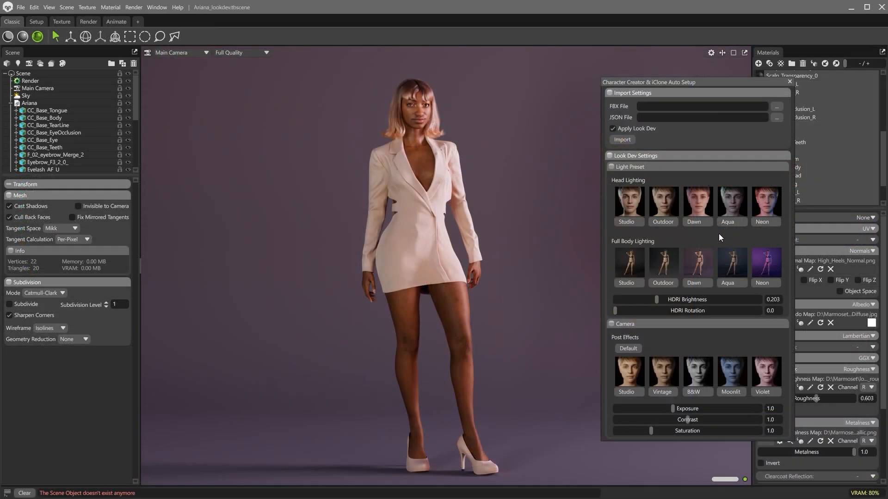
left_click(732, 282)
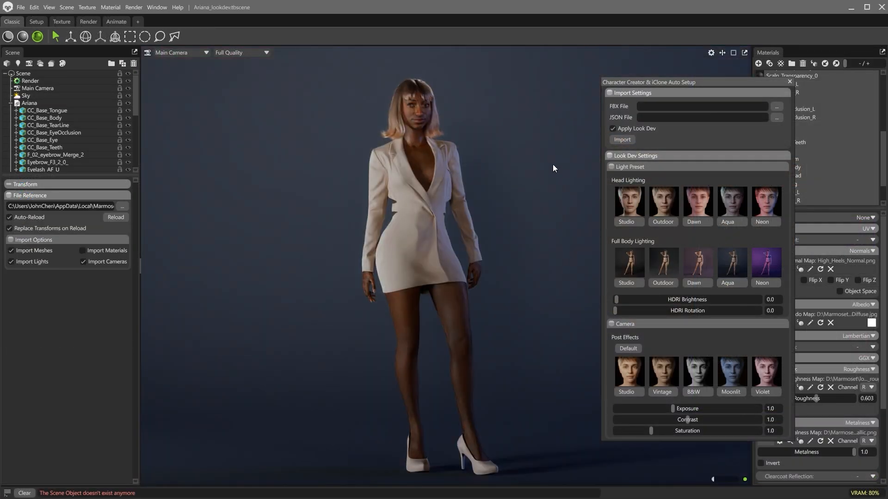
left_click(768, 282)
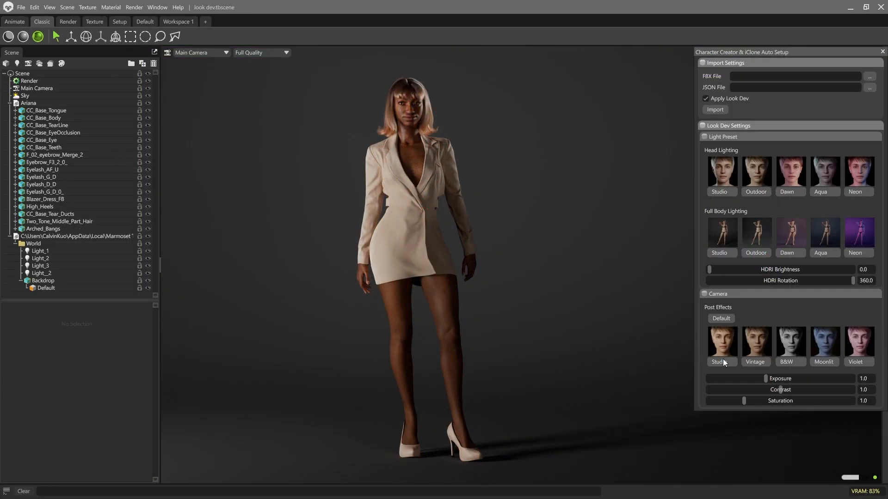
Step: Apply the Studio post effect, bring the Main Camera's Post Effect settings into full view, and switch to the Vintage post effect
left_click(725, 361)
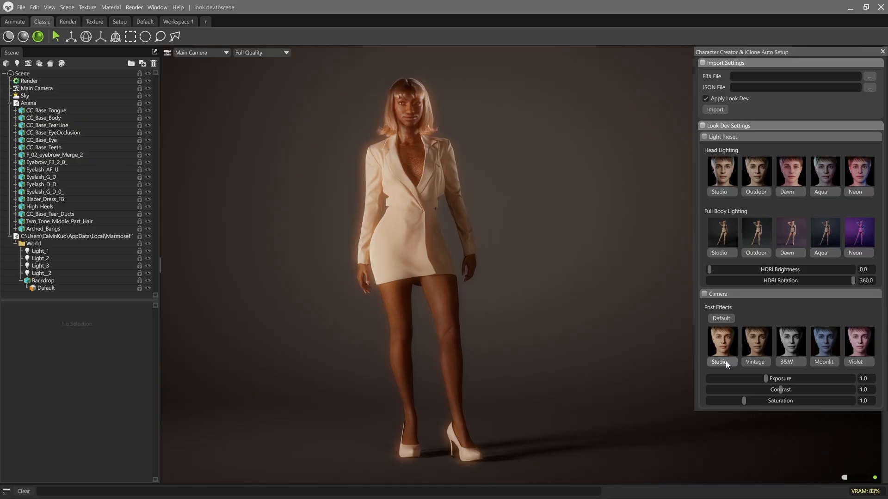
left_click(119, 87)
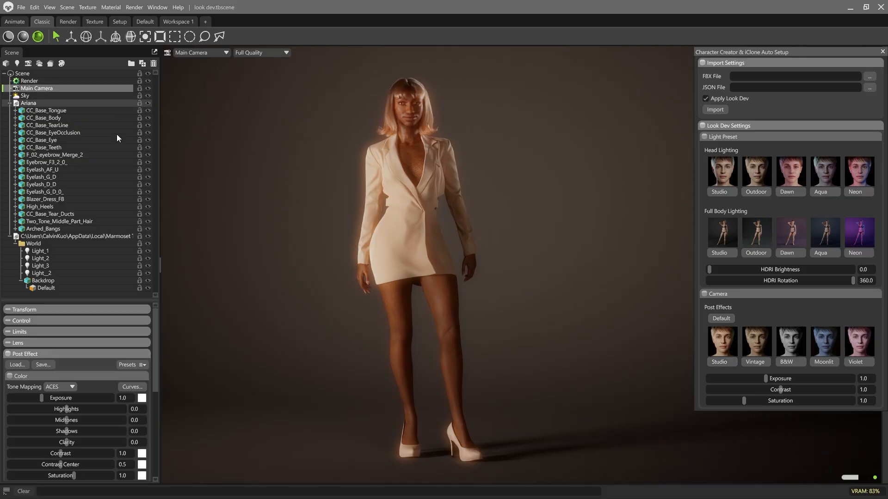
left_click_drag(105, 298, 106, 106)
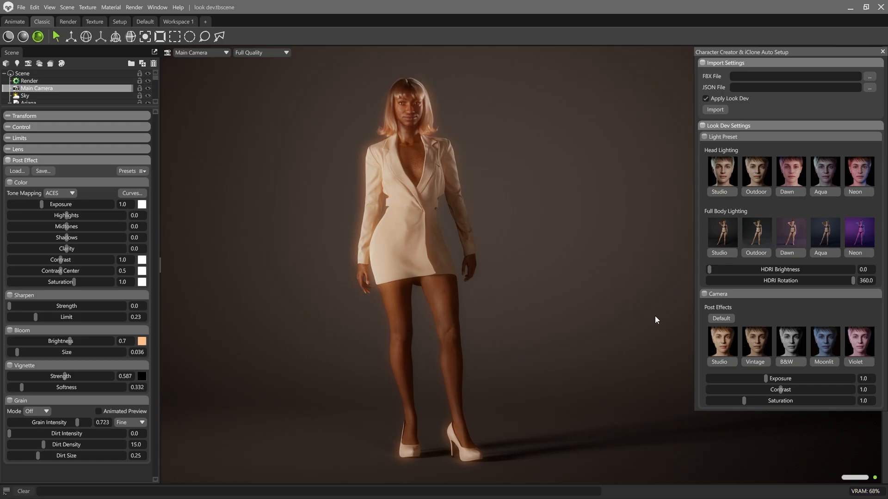
left_click(755, 362)
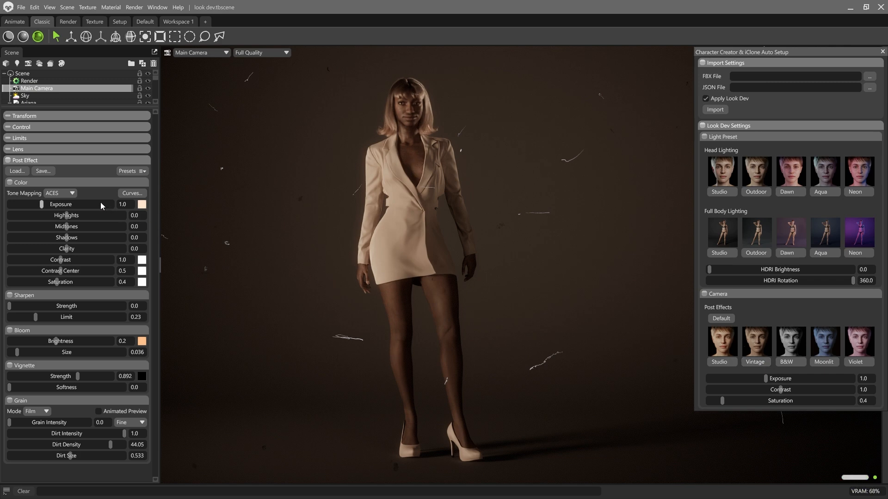
Step: Compare the Linear, Reinhard and Hejl tone mappings on the Main Camera and return it to ACES
left_click(70, 195)
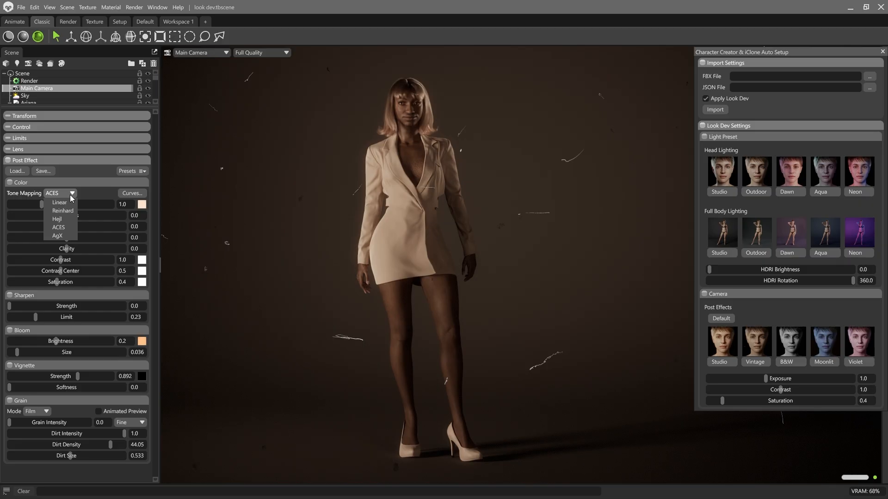
left_click(67, 203)
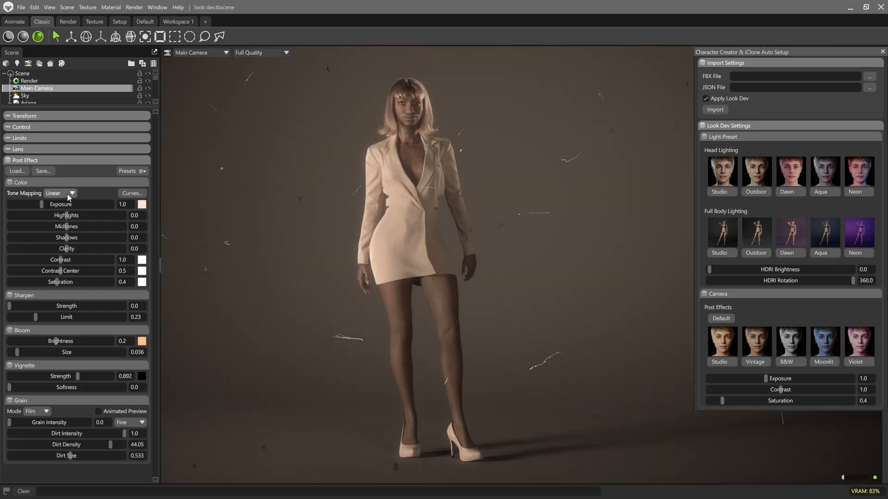
left_click(69, 194)
left_click(67, 214)
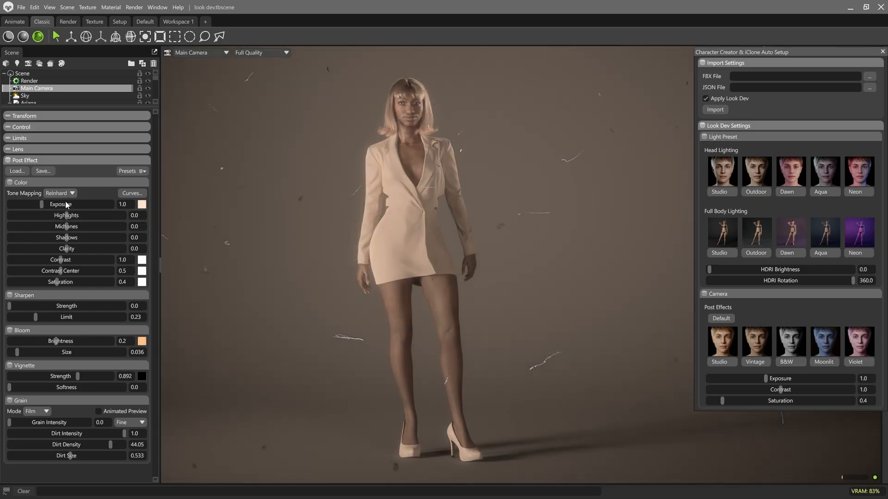
left_click(65, 193)
left_click(63, 220)
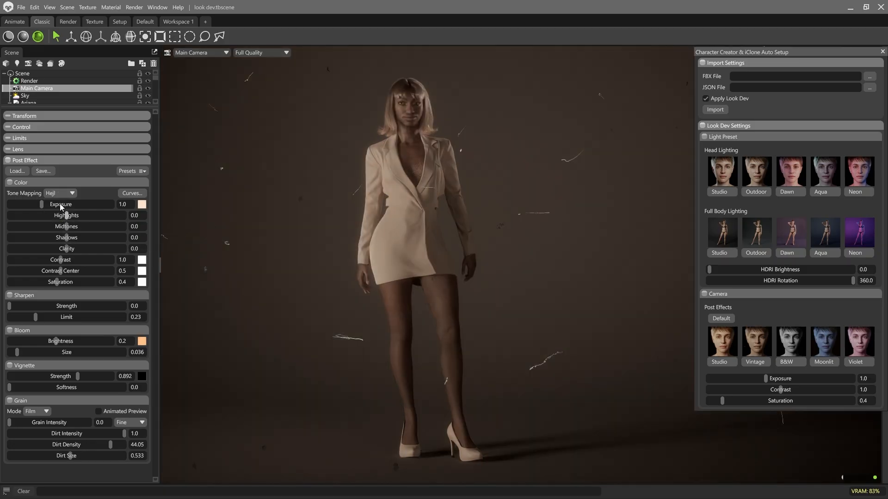
left_click(59, 192)
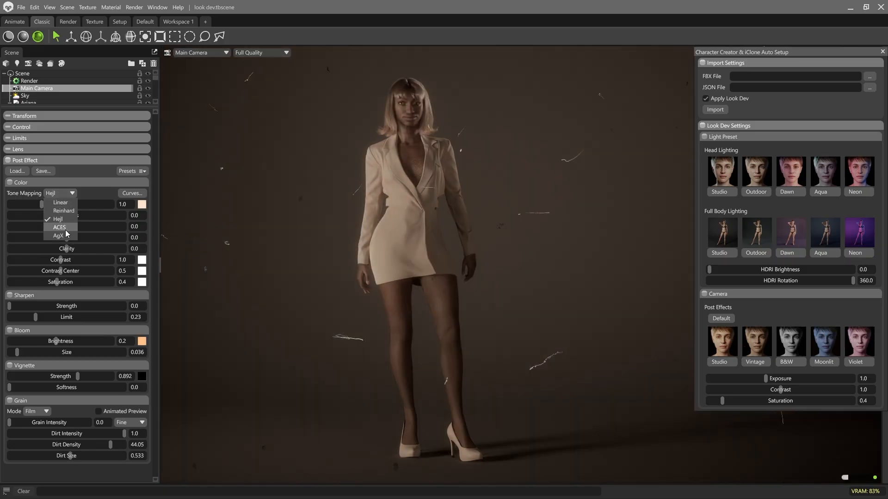
left_click(71, 227)
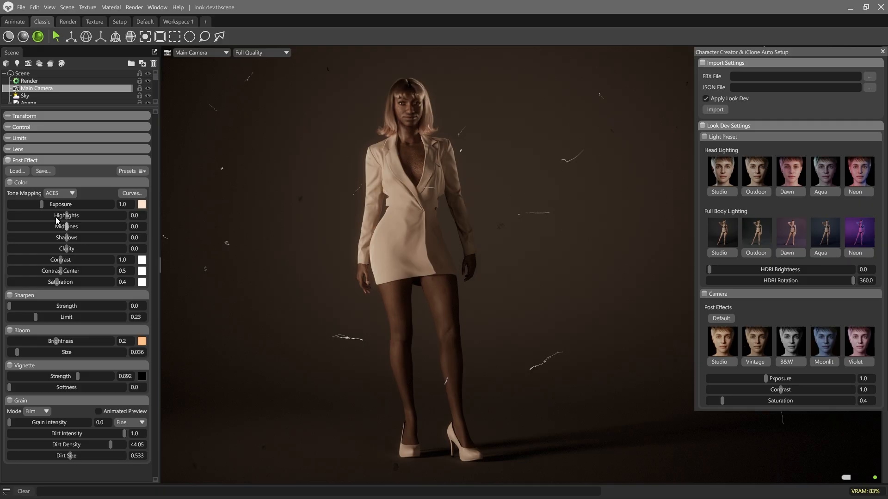
Step: Set the Main Camera's Exposure to 2.425 with a warmer orange tint, Sharpen Strength to 0.213 and Bloom Brightness to 0.599
left_click_drag(41, 204, 50, 204)
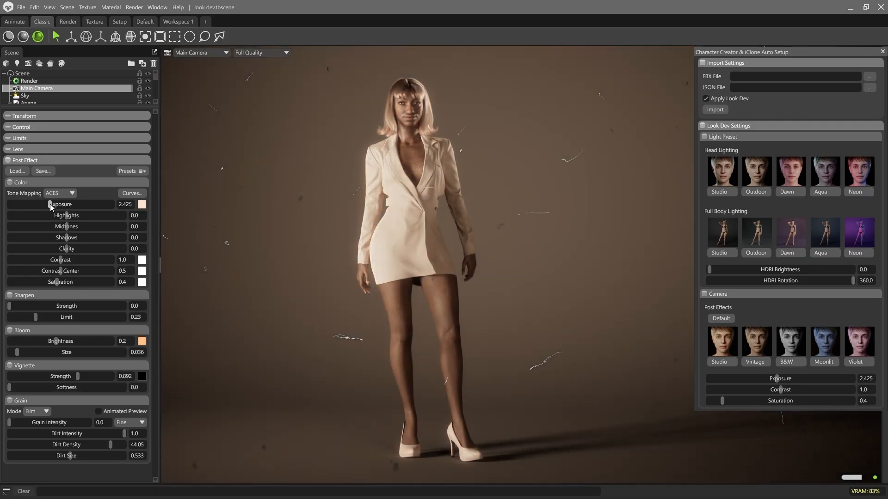
left_click(141, 205)
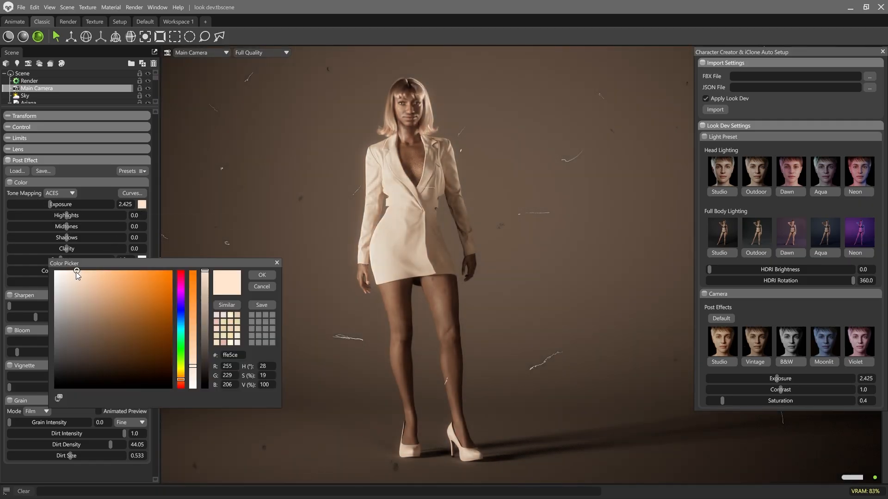
left_click_drag(77, 272, 90, 261)
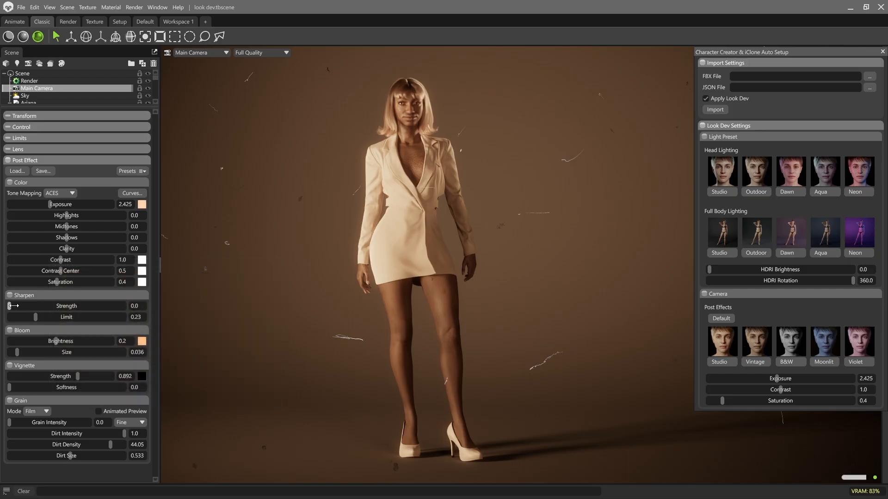
left_click_drag(9, 306, 41, 306)
left_click_drag(56, 341, 67, 341)
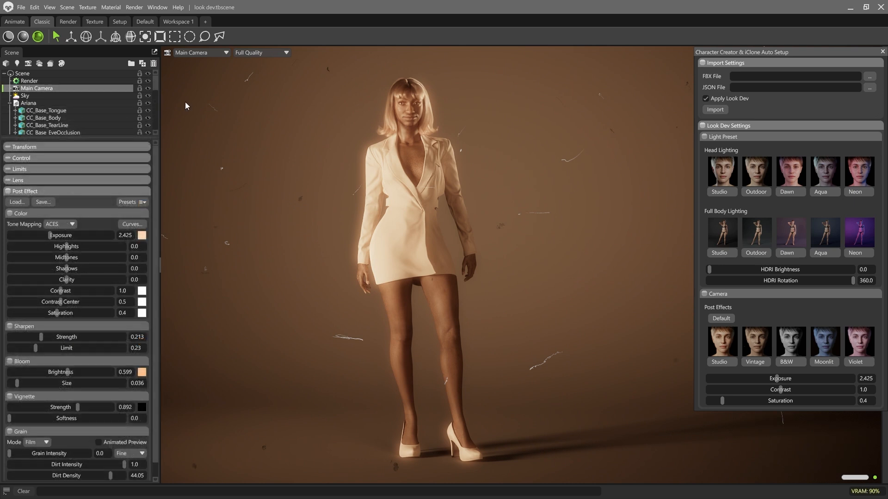
Step: Open the Render object's output settings, check the image formats while keeping PNG, and render the image
left_click(96, 82)
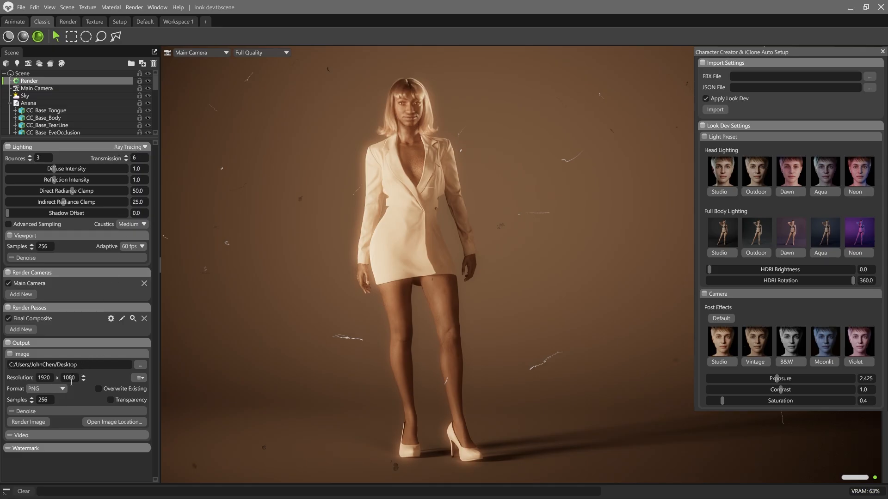
left_click(57, 389)
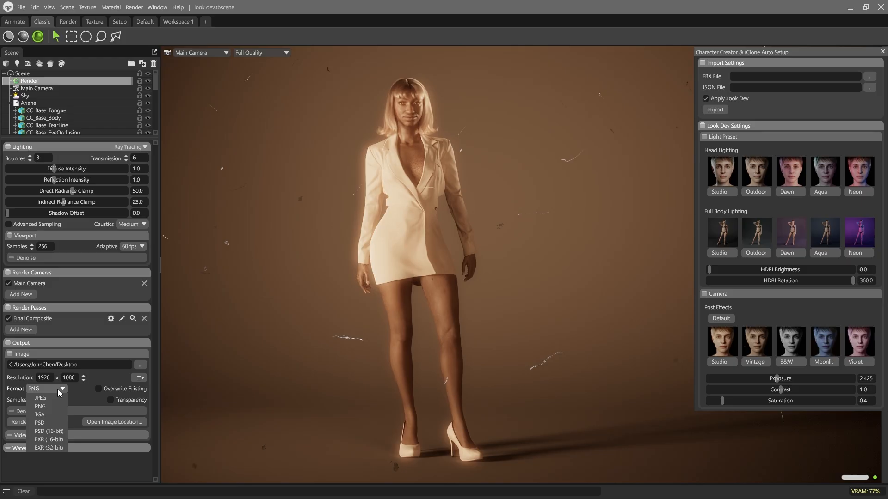
left_click(57, 390)
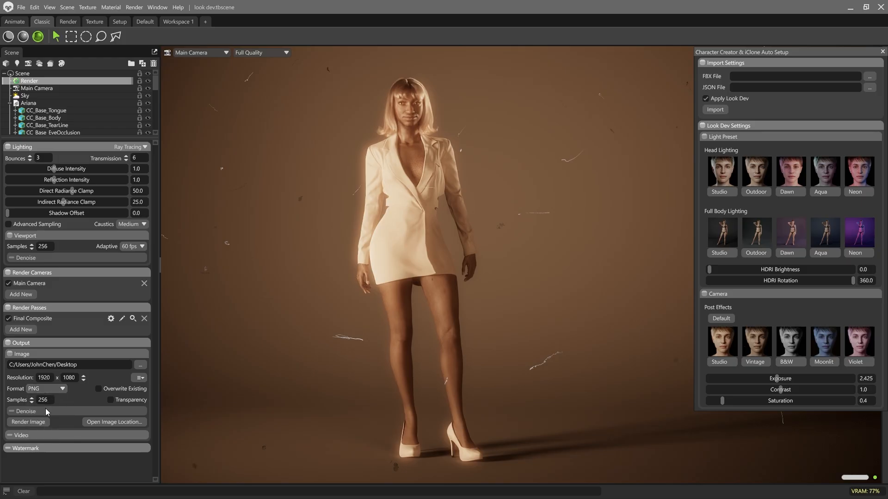
left_click(29, 422)
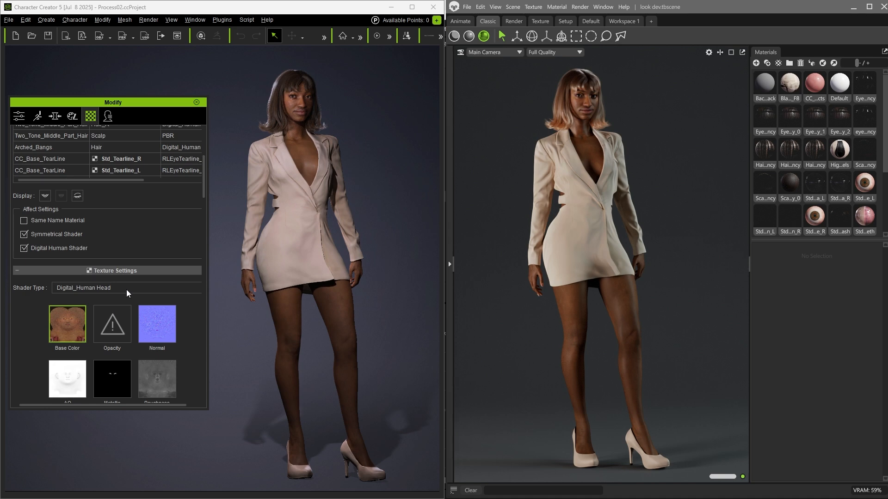
Step: Compare the Std_Skin_Head material in Character Creator's material list with its texture maps in Marmoset Toolbag
left_click_drag(200, 198, 205, 161)
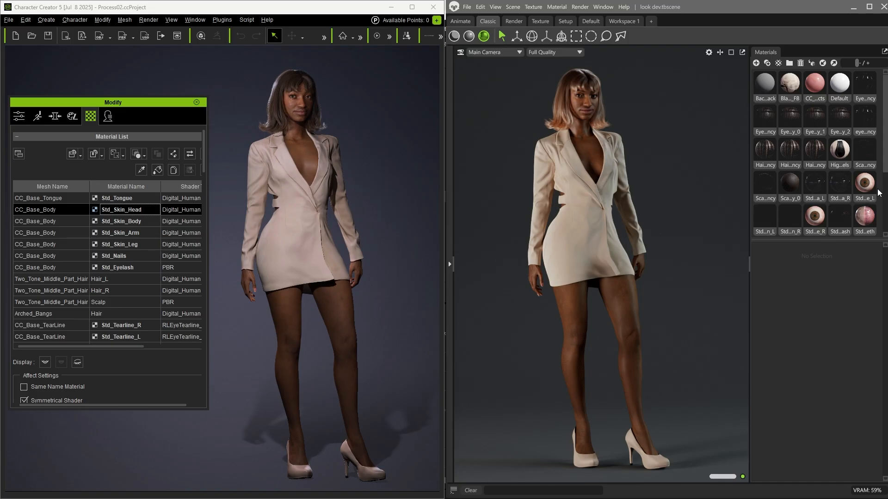
scroll(878, 194, "down", 2)
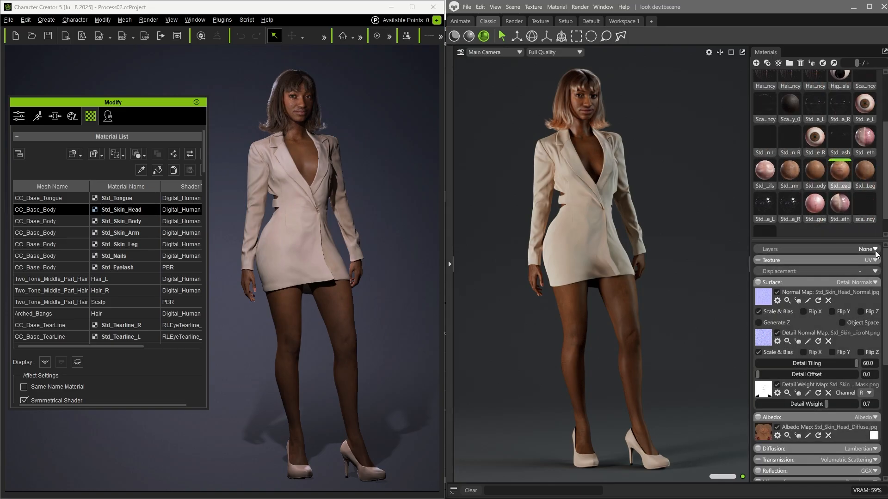
mouse_move(885, 263)
left_mouse_down()
mouse_move(884, 369)
mouse_move(883, 261)
left_mouse_up()
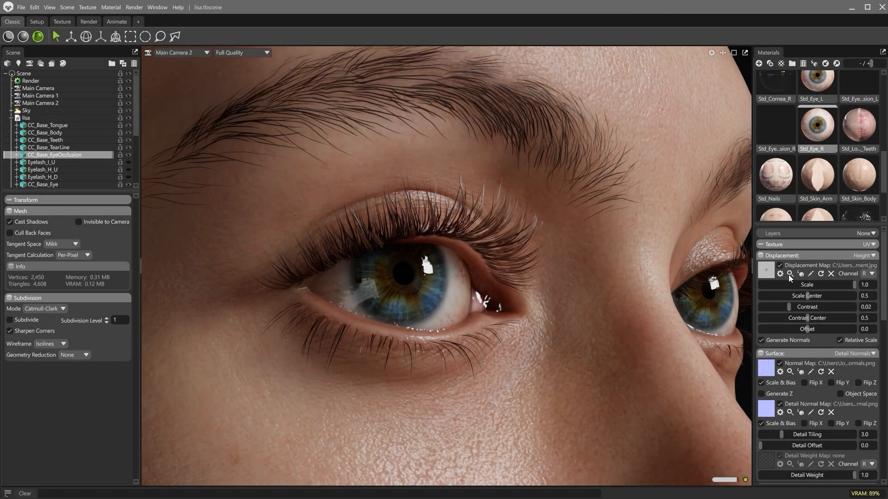
Step: Preview the Std_Eye_R material's displacement map and adjust its displacement Contrast
left_click(789, 274)
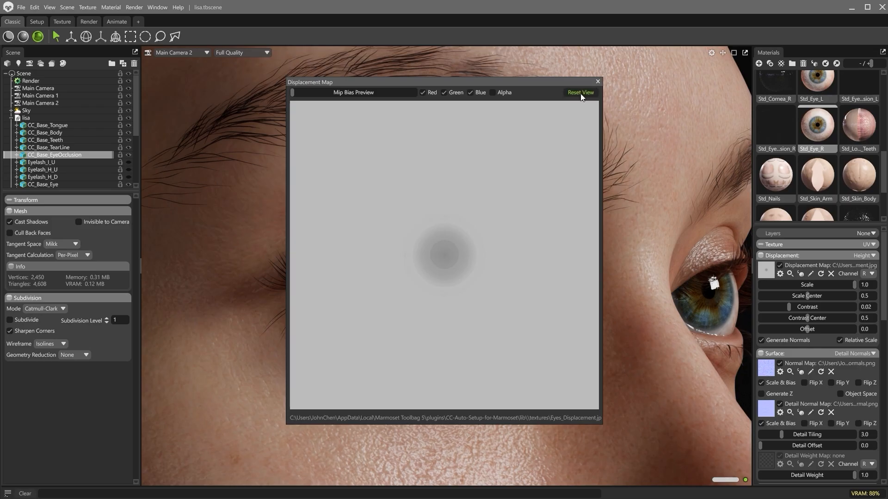
left_click(597, 82)
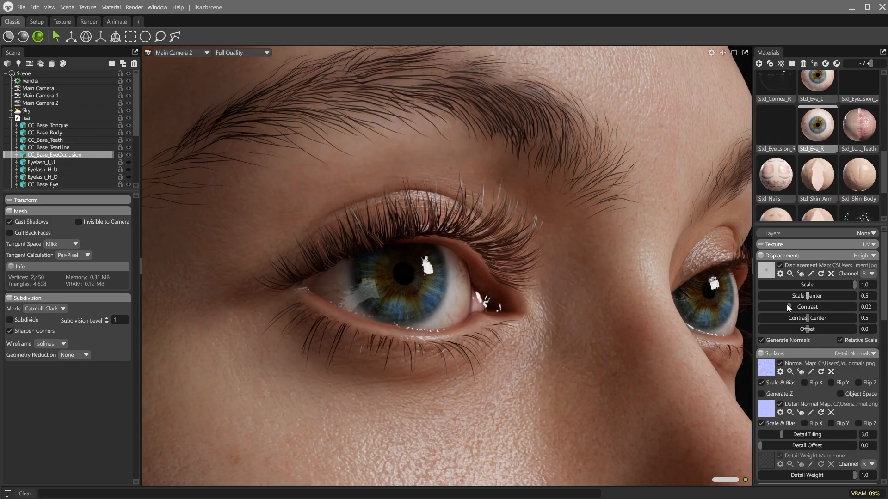
mouse_move(786, 306)
left_mouse_down()
mouse_move(822, 307)
mouse_move(791, 307)
left_mouse_up()
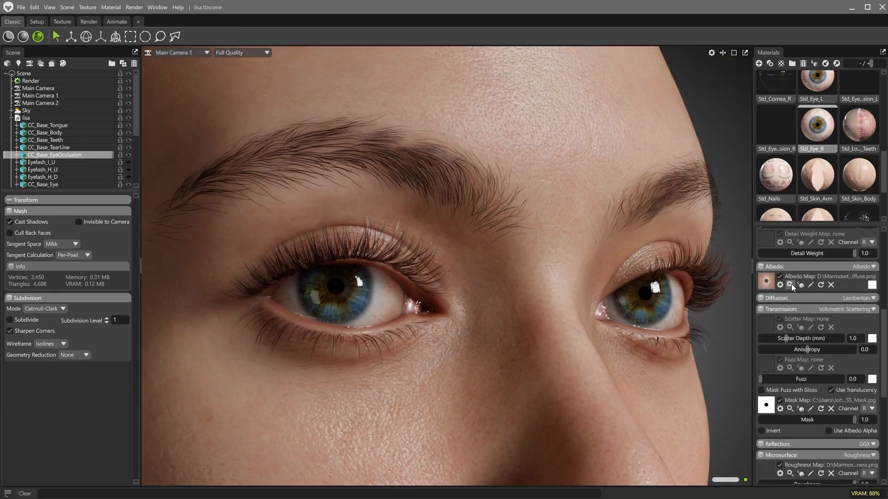
Step: Inspect the Std_Eye_R albedo map and shift its albedo color through light red f9a7a7 toward white
left_click(791, 285)
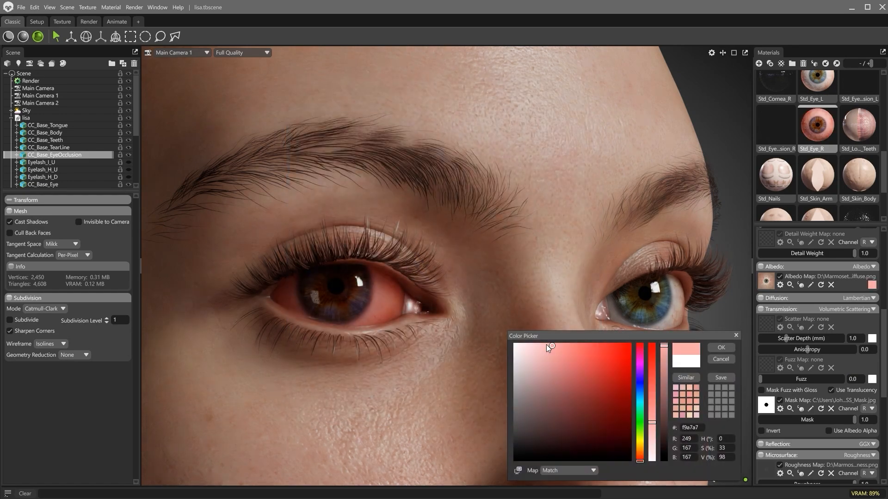
left_click_drag(546, 344, 510, 342)
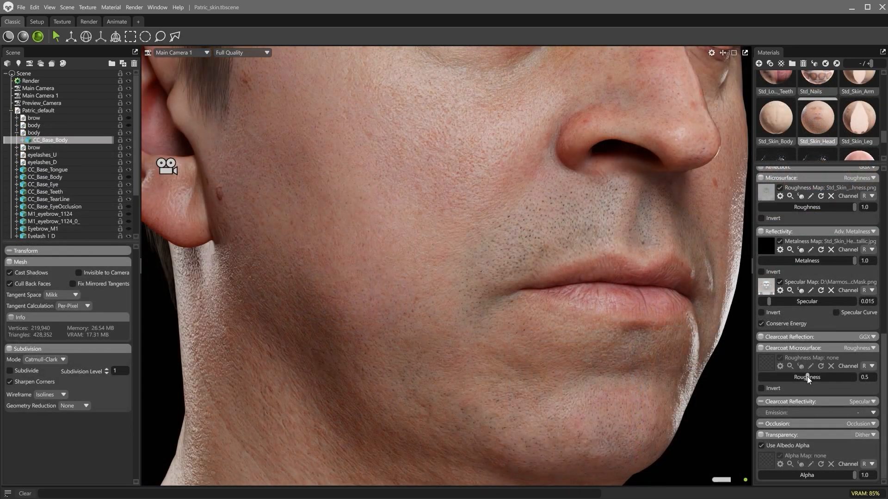
Step: Test the Std_Skin_Head clearcoat Roughness at 0.0 and 0.931, and set it to 0.4
left_click_drag(807, 376, 745, 376)
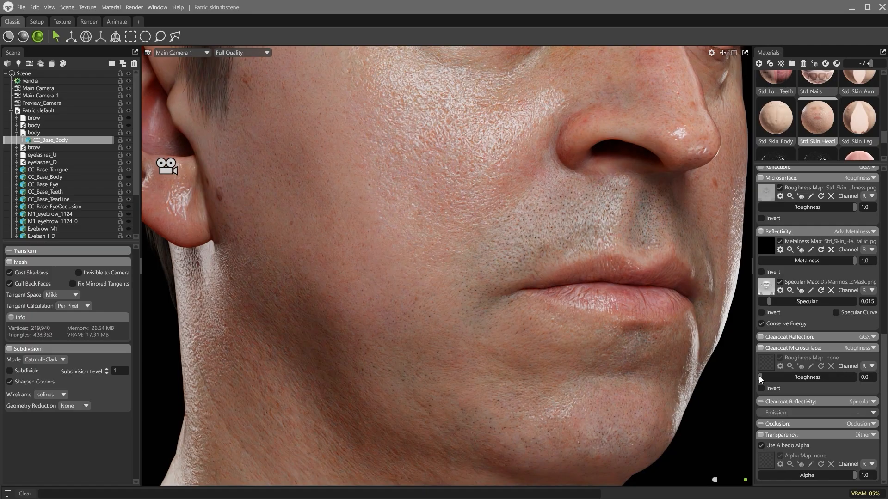
left_click_drag(758, 376, 849, 380)
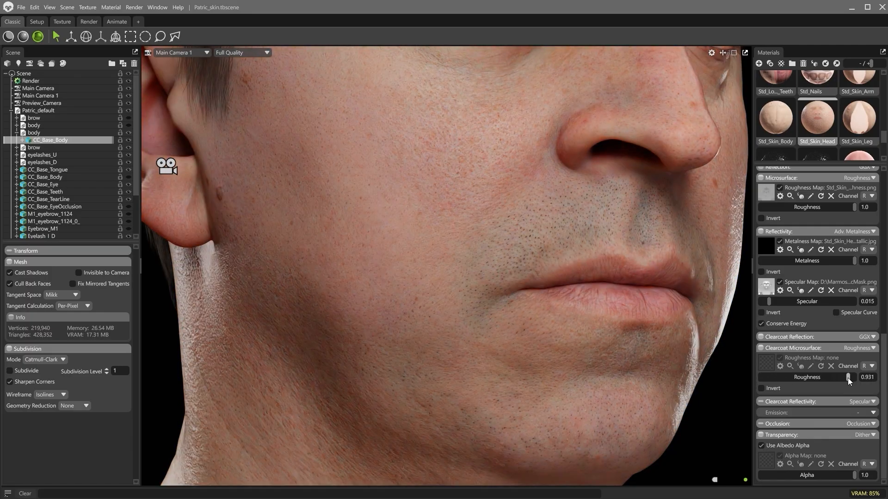
left_click(869, 378)
type("0.4")
key("Return")
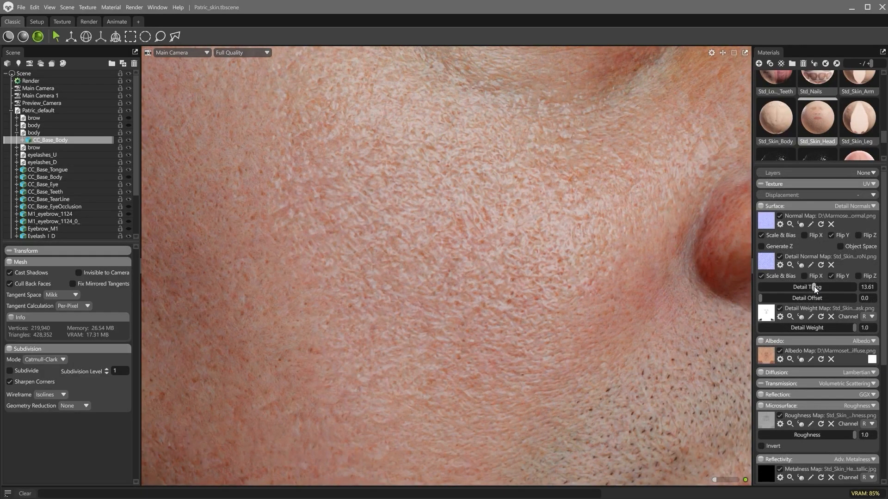
Step: Lower the Std_Skin_Head Detail Tiling to 5.333 and raise it again, and reduce the Detail Tiling of the upper teeth material
left_click_drag(813, 287, 792, 287)
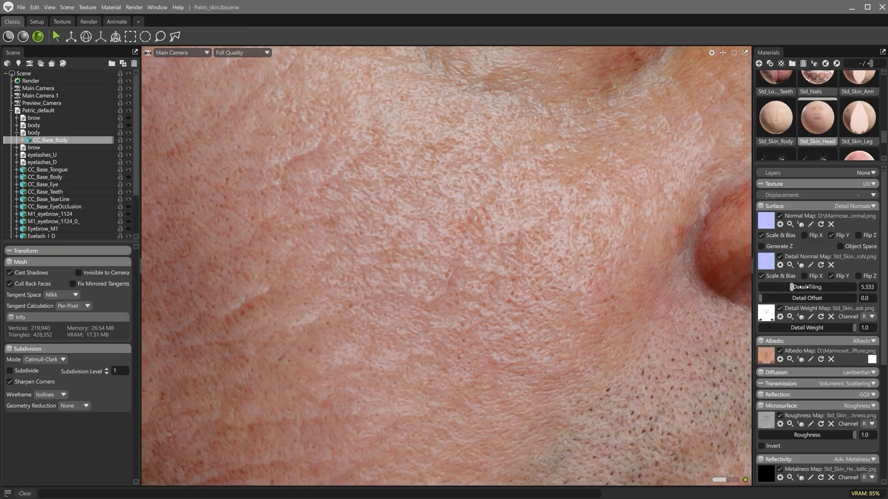
left_click_drag(802, 288, 866, 288)
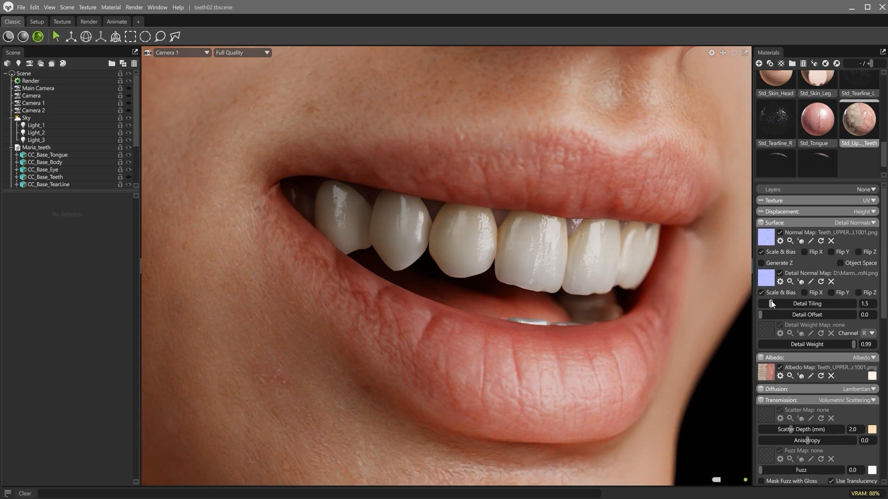
mouse_move(770, 302)
left_mouse_down()
mouse_move(813, 304)
mouse_move(764, 305)
left_mouse_up()
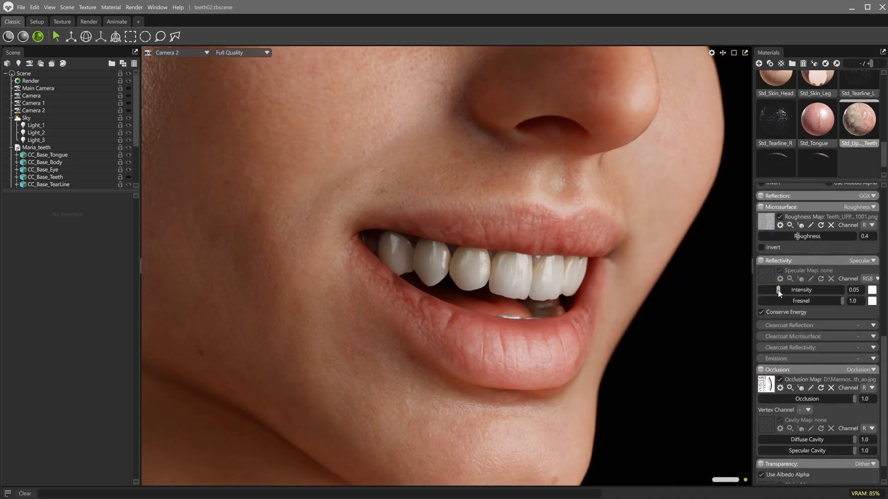
Step: Lower the upper teeth material's specular Intensity to 0.007, and raise it again to compare the shine
left_click_drag(779, 290, 768, 289)
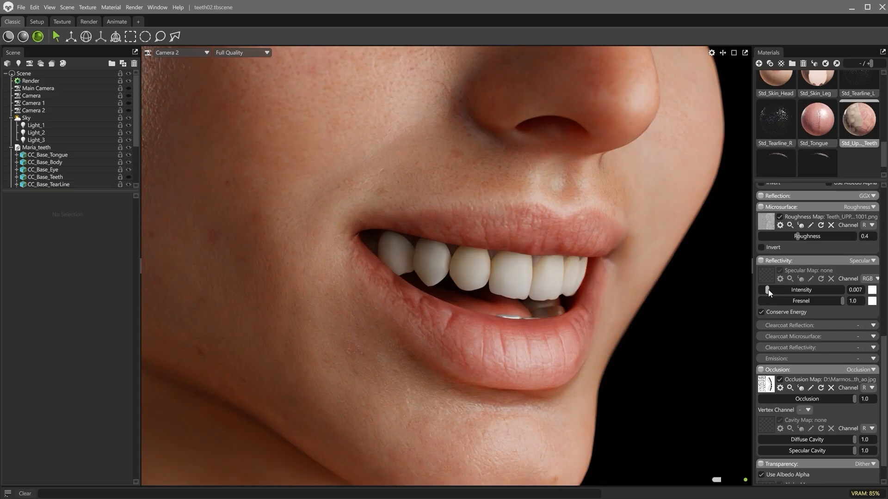
left_click_drag(768, 290, 786, 288)
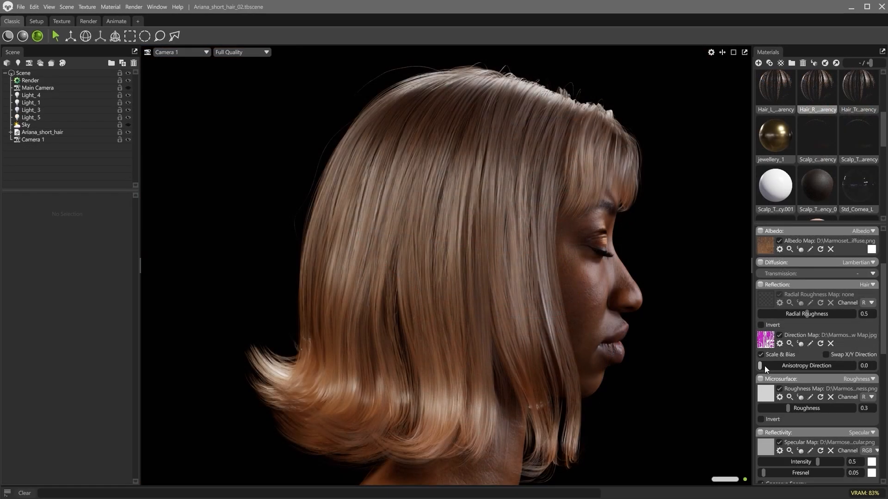
Step: Set the hair material's Anisotropy Direction to 90.0, and increase it further to test the highlight direction
left_click_drag(760, 365, 807, 367)
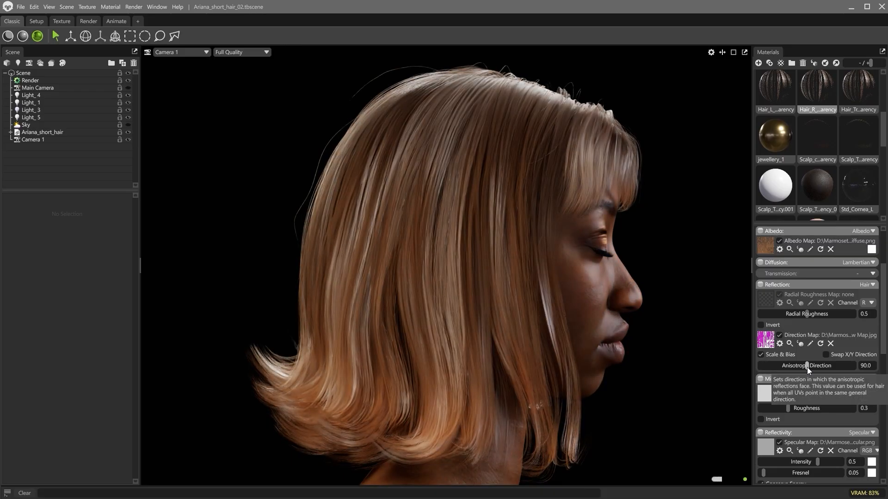
left_click_drag(807, 368, 853, 366)
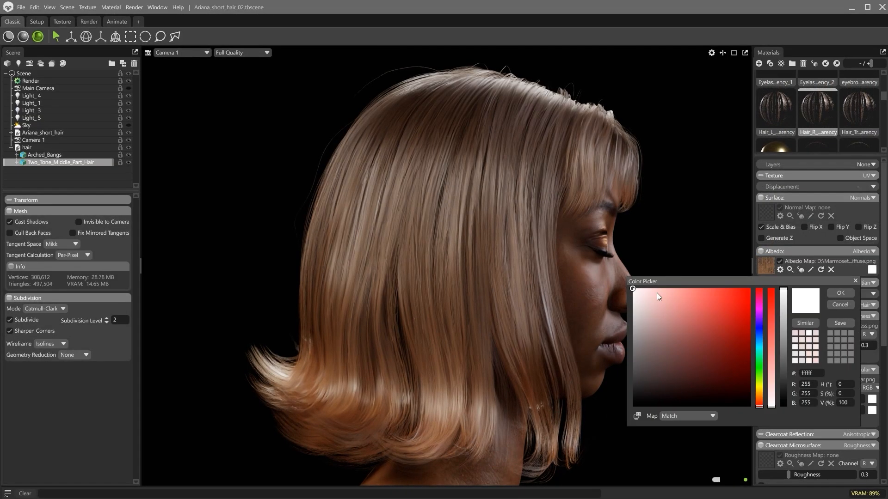
Step: Tint the hair material's albedo color light red ffadad and accept the color
left_click_drag(661, 291, 671, 287)
left_click(808, 373)
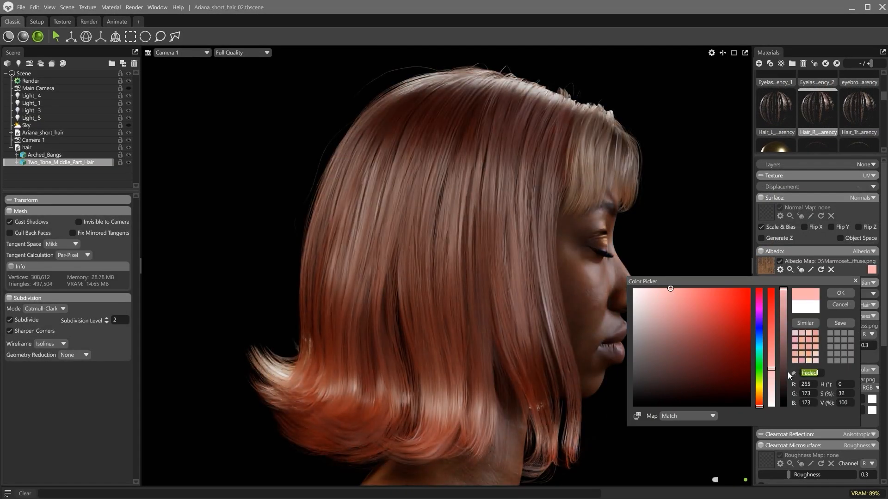
left_click(851, 293)
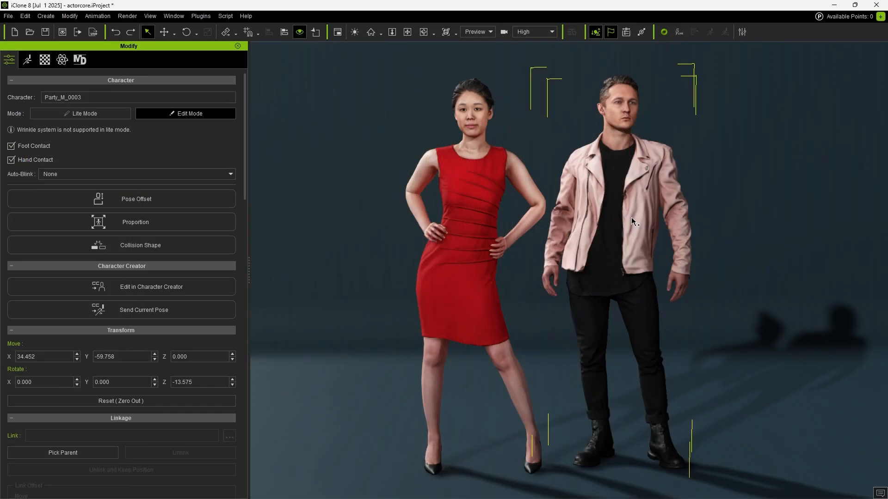
Step: Switch to iClone, show the pink-jacketed man's material settings, and add the woman in the red dress to the selection
left_click(46, 60)
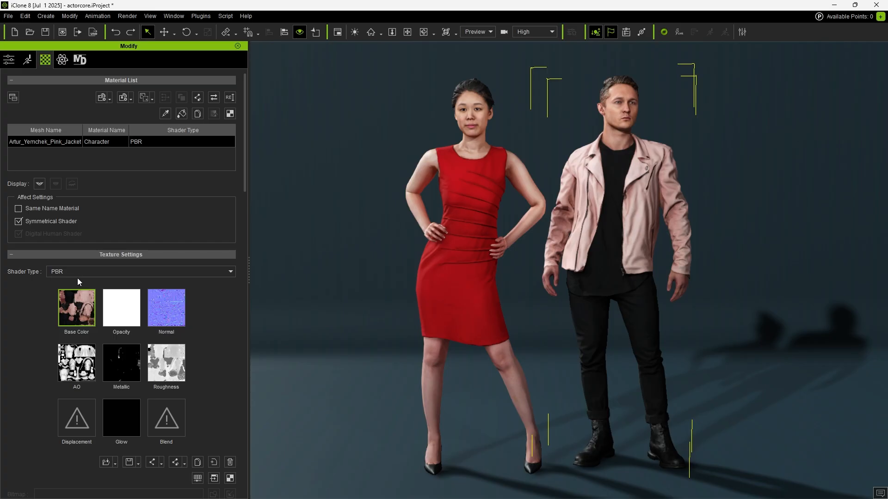
left_click(482, 205, "ctrl")
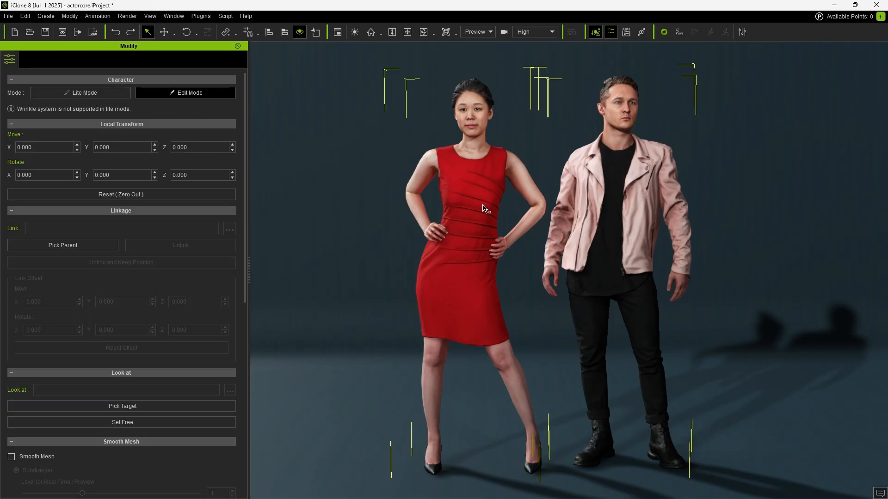
Step: Open the FBX export settings for both selected characters and choose Marmoset Toolbag as the target tool preset
left_click(9, 16)
mouse_move(43, 105)
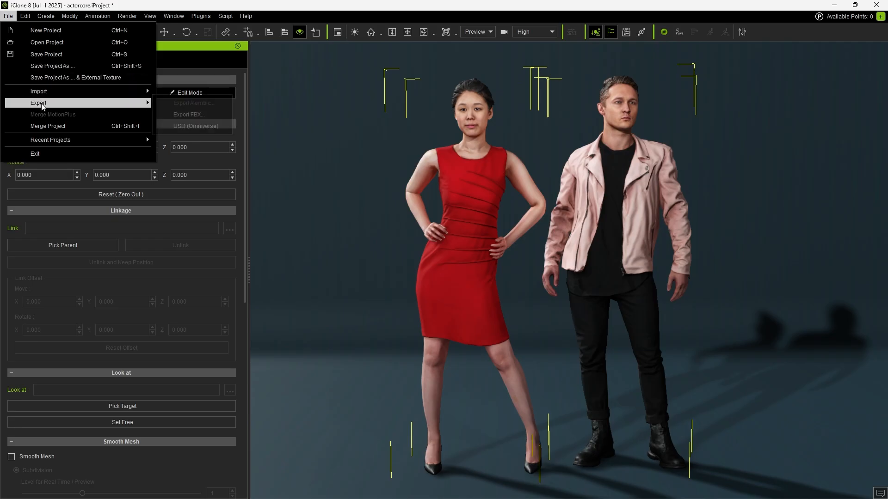
left_click(198, 115)
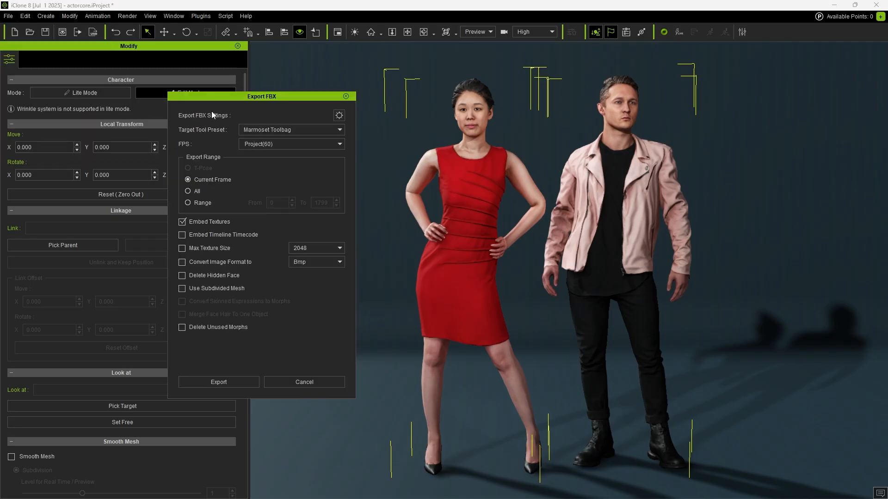
left_click(302, 132)
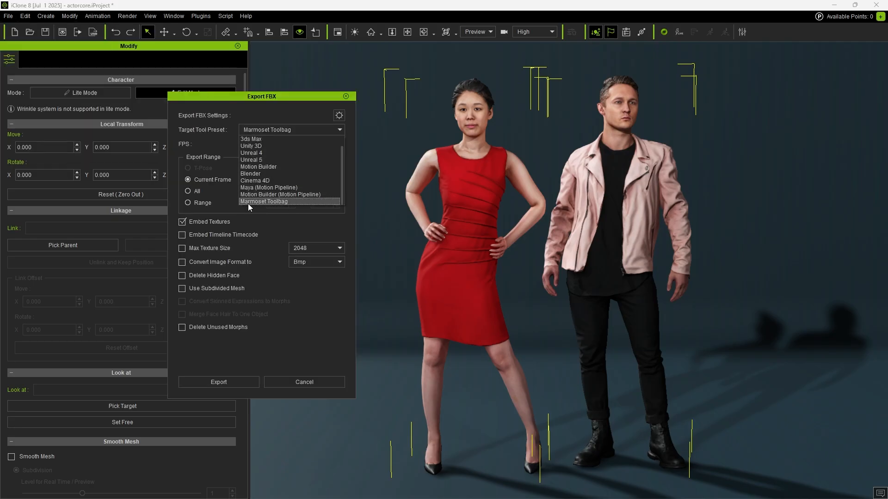
left_click(284, 202)
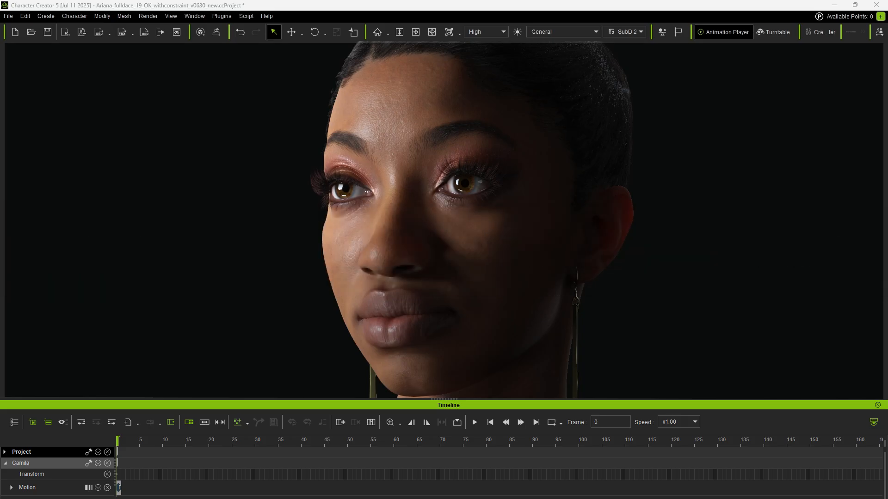
Step: Switch to Character Creator, apply the face motion to the character, and play the animation
left_click_drag(4, 289, 456, 286)
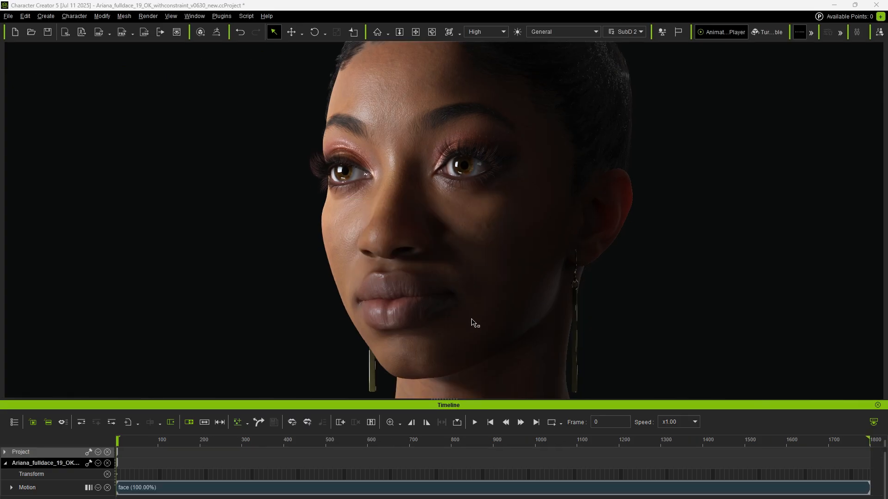
left_click(475, 422)
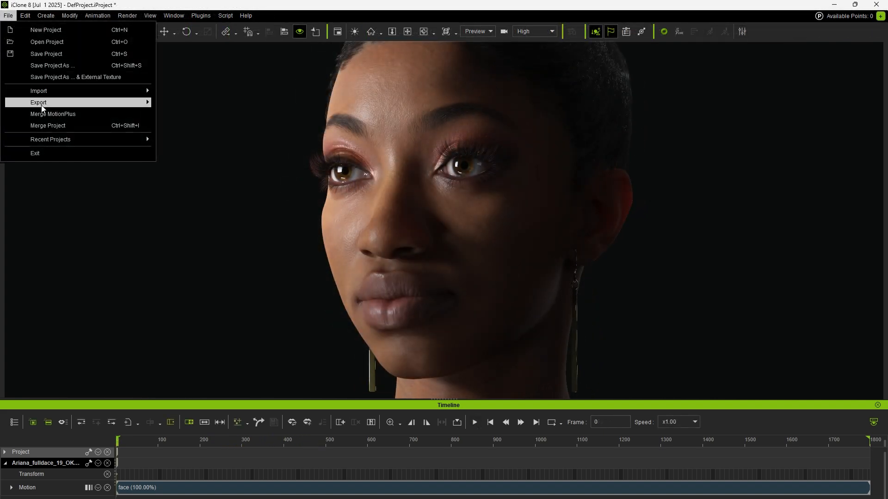
Step: Switch to iClone and open the FBX export for the animated character
mouse_move(42, 107)
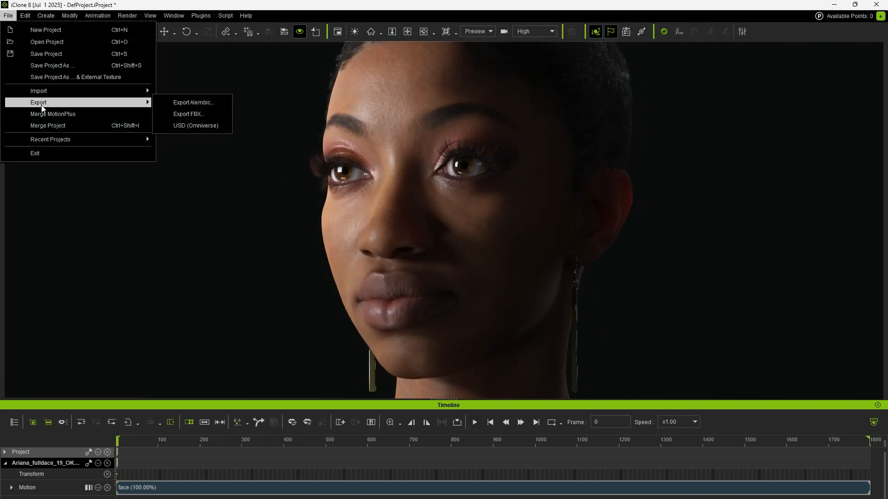
left_click(192, 114)
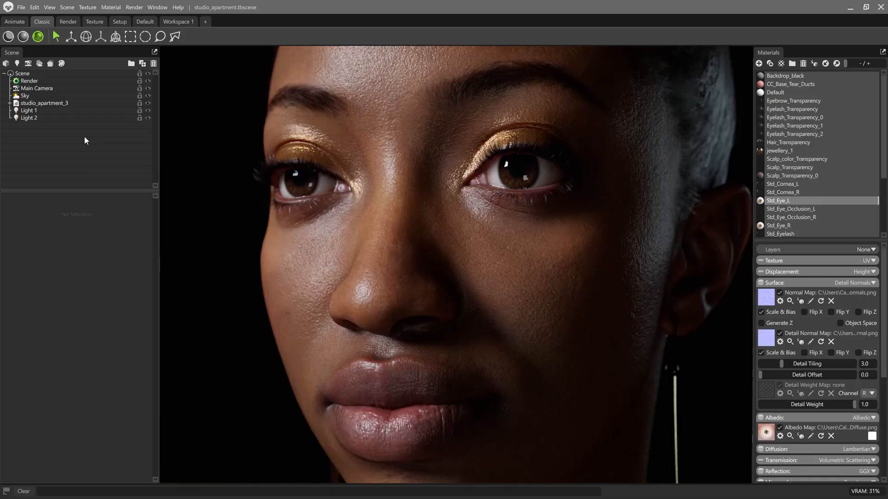
Step: Switch to Marmoset Toolbag and show the Animate workspace for the studio_apartment scene
left_click(15, 21)
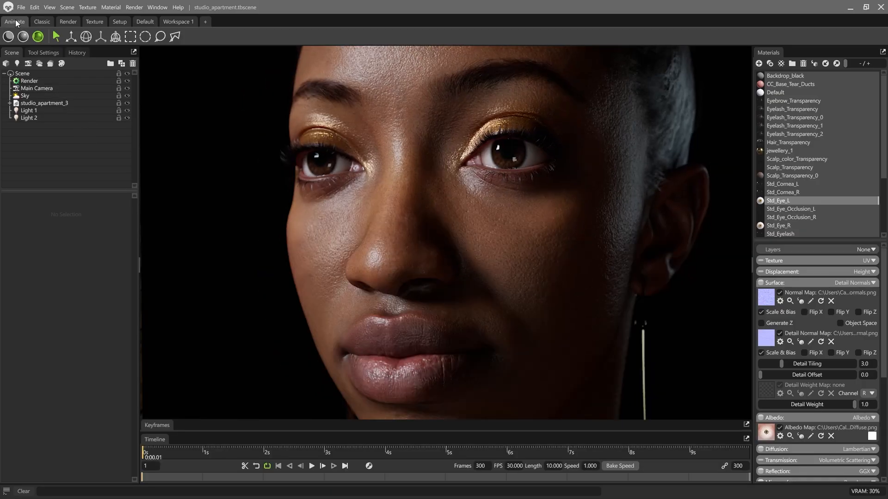